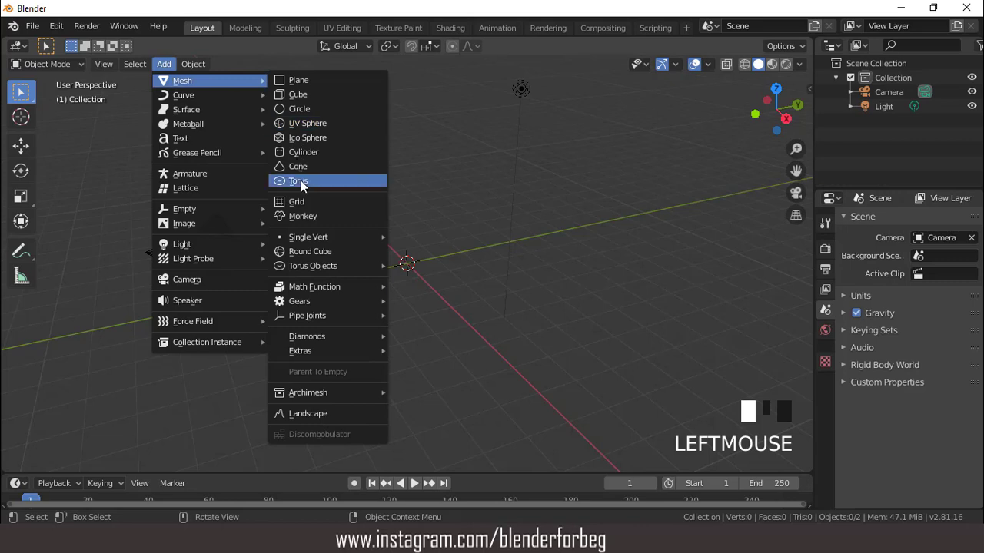
# Step: Add a torus mesh with 32 major segments and a minor radius of 0.51 m
pyautogui.click(299, 181)
pyautogui.scroll(5, 435, 248)
pyautogui.click(77, 460)
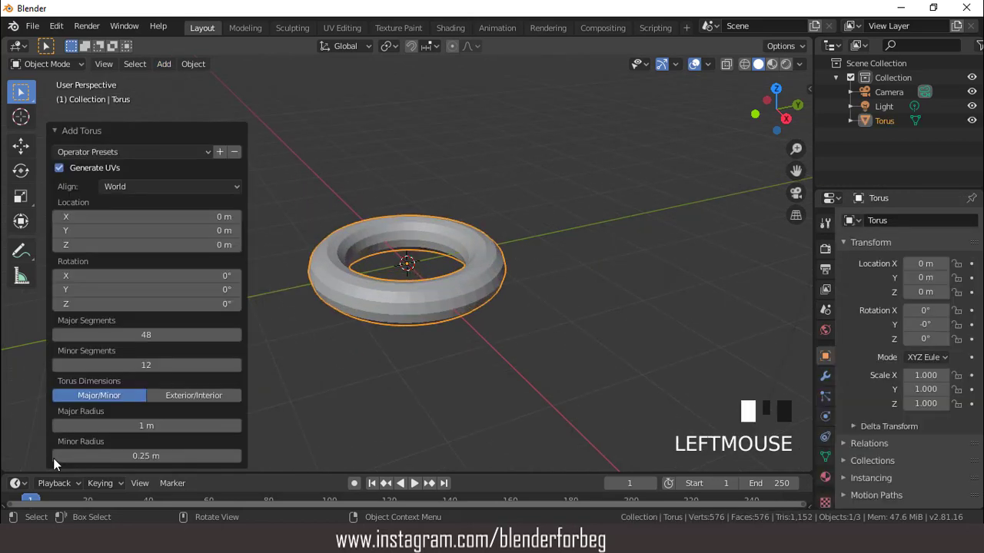
pyautogui.click(142, 335)
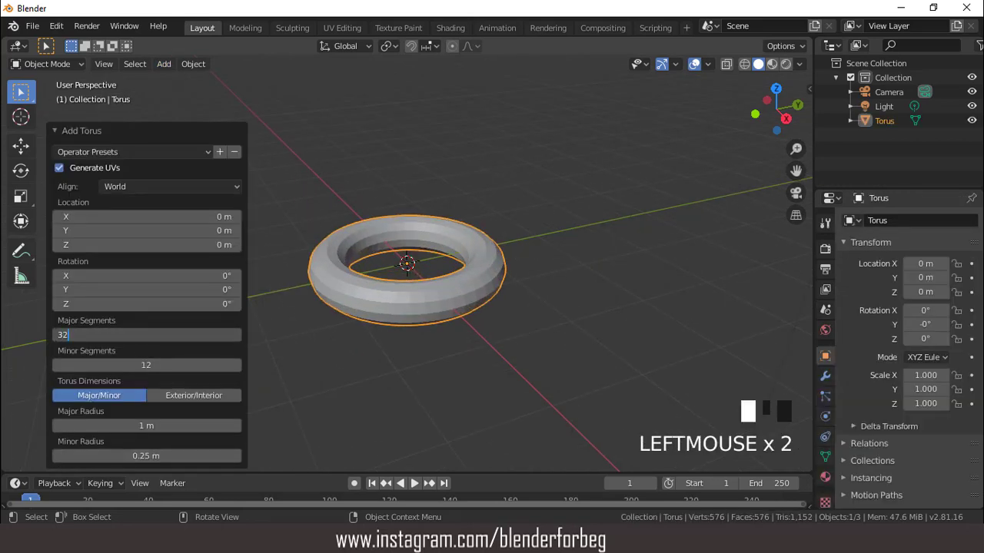
pyautogui.press('Return')
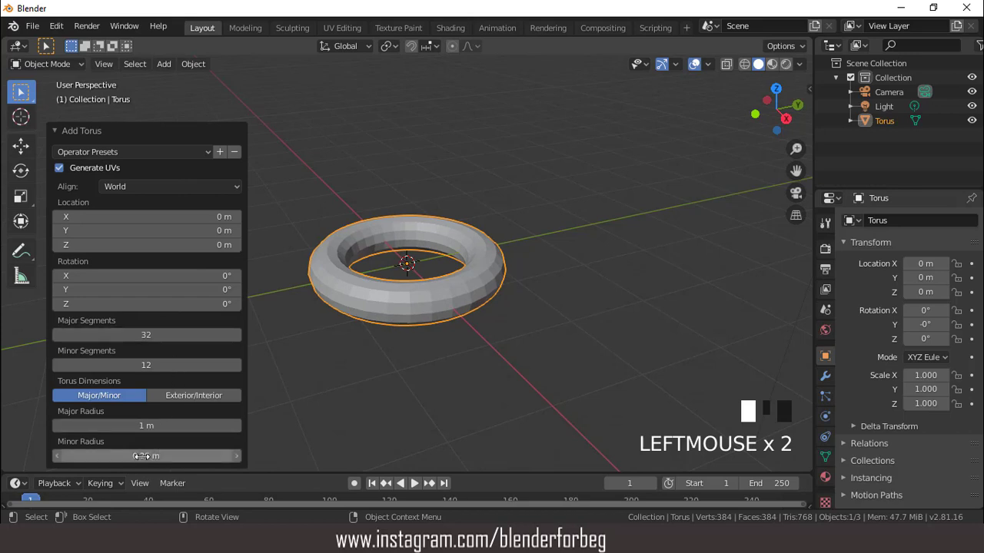
pyautogui.moveTo(146, 456); pyautogui.dragTo(198, 456)
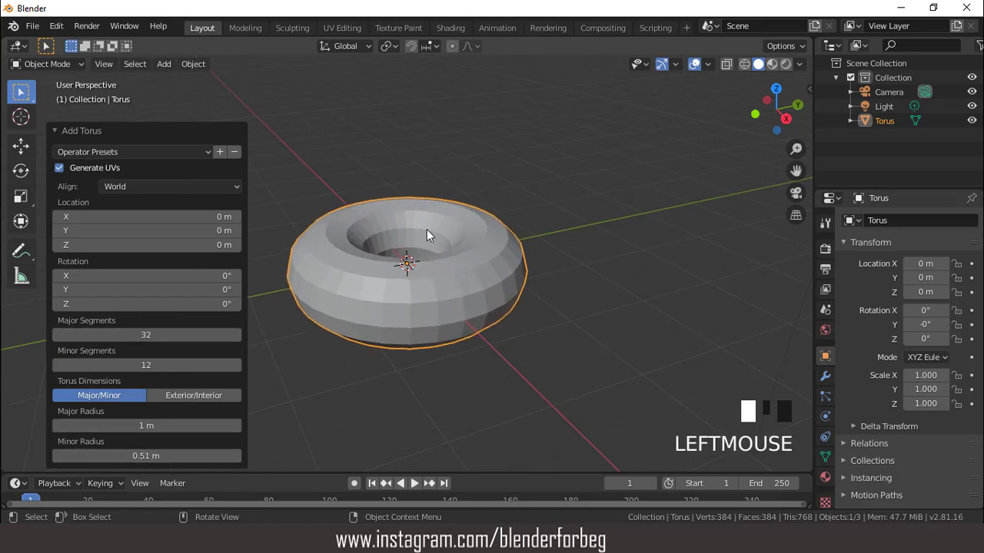
# Step: Apply smooth shading to the torus
pyautogui.moveTo(426, 234); pyautogui.dragTo(445, 348, button='middle')
pyautogui.click(496, 235)
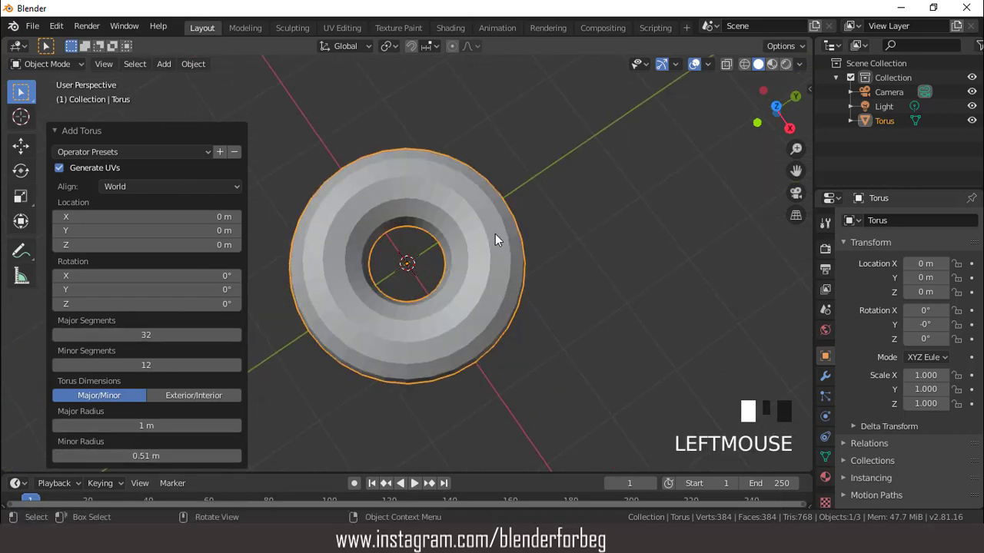
pyautogui.moveTo(479, 211); pyautogui.dragTo(478, 211, button='right')
# Step: From the front view, set the torus's X rotation to 90° and scale it uniformly to about 1.26
pyautogui.press('KP_1')
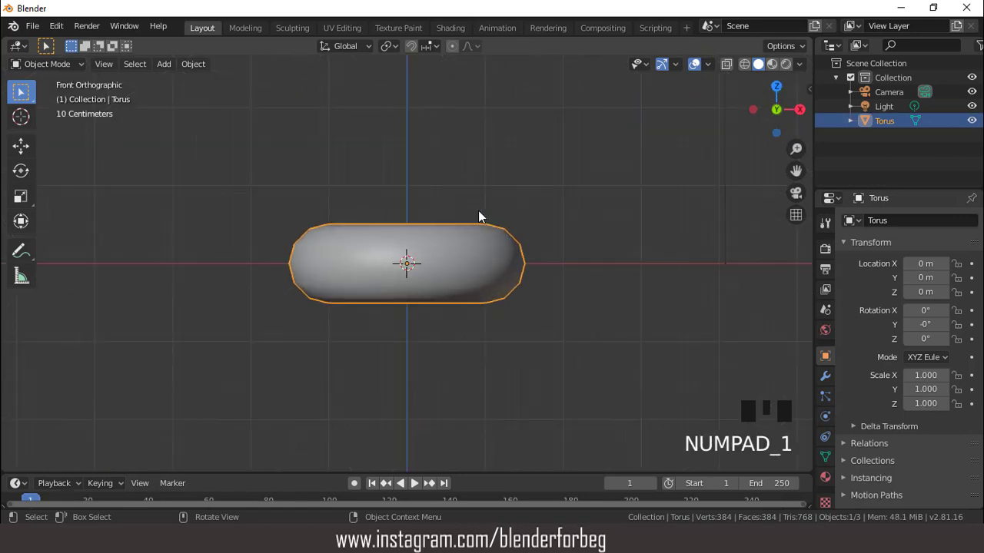
pyautogui.click(925, 305)
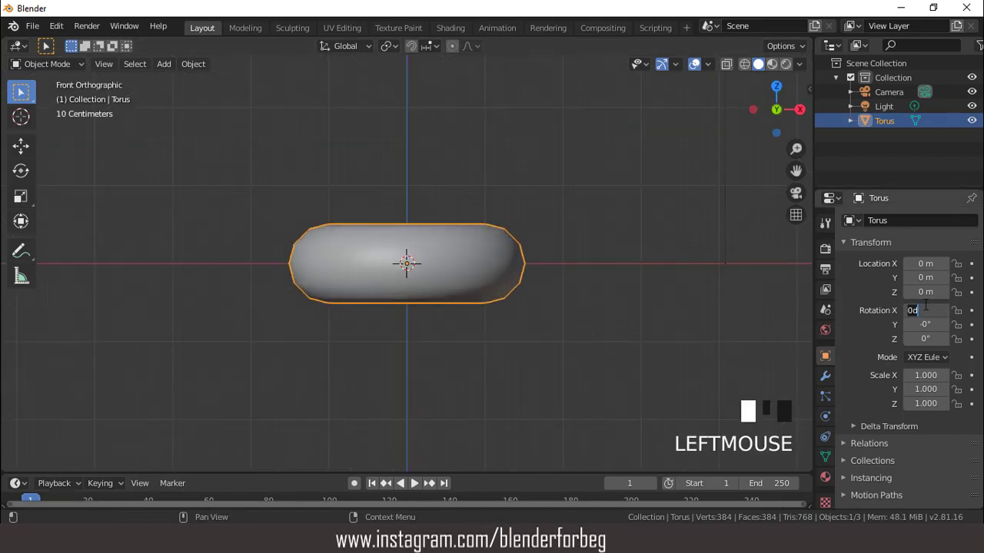
pyautogui.write('90')
pyautogui.press('Return')
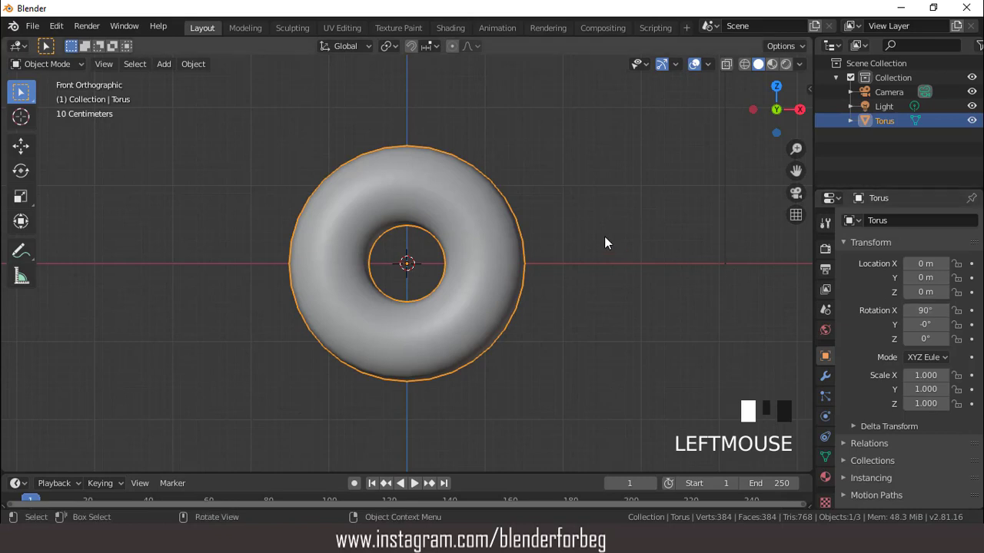
pyautogui.scroll(-1, 591, 244)
pyautogui.press('s')
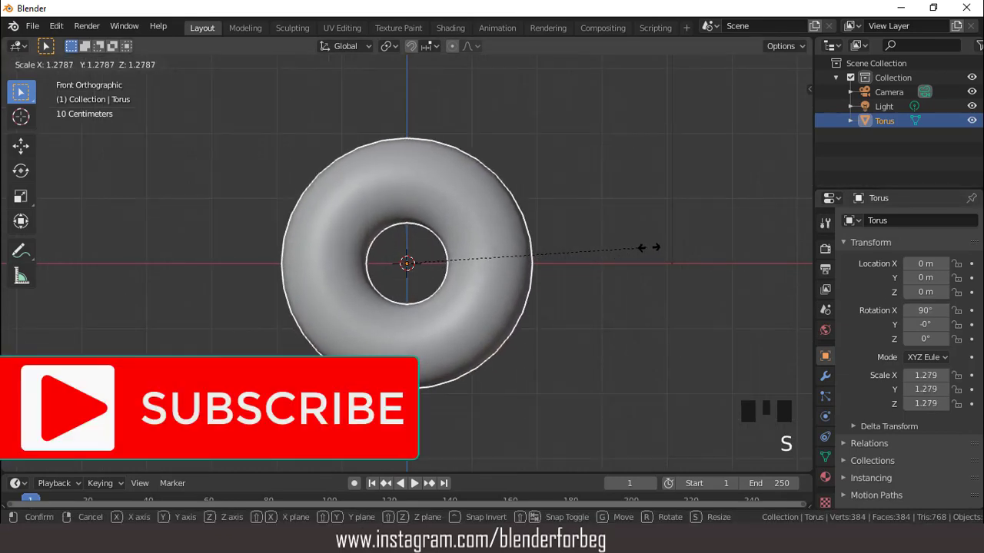
pyautogui.click(649, 250)
# Step: Select the camera and snap it to the 3D cursor at the torus's centre
pyautogui.scroll(2, 584, 249)
pyautogui.scroll(-7, 585, 248)
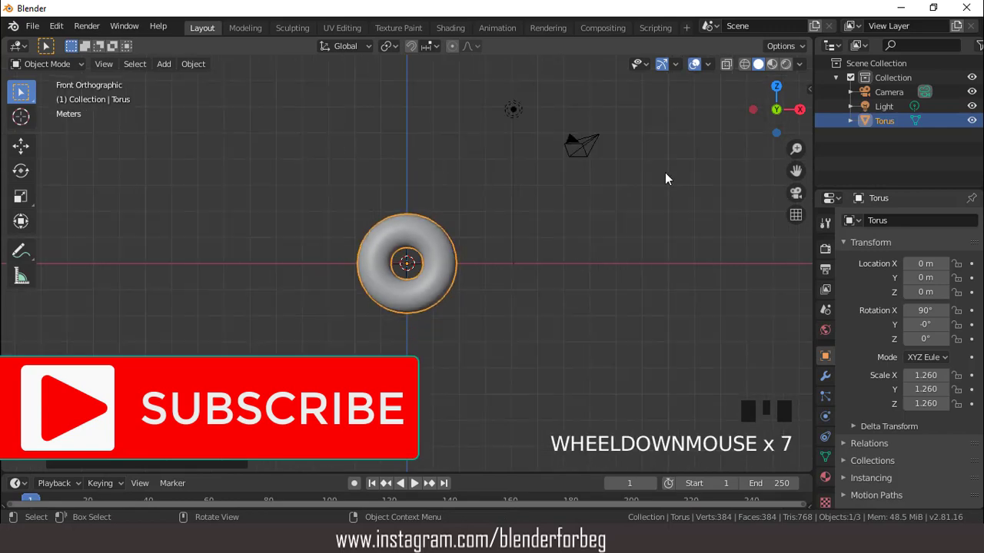
pyautogui.click(590, 152)
pyautogui.scroll(2, 543, 177)
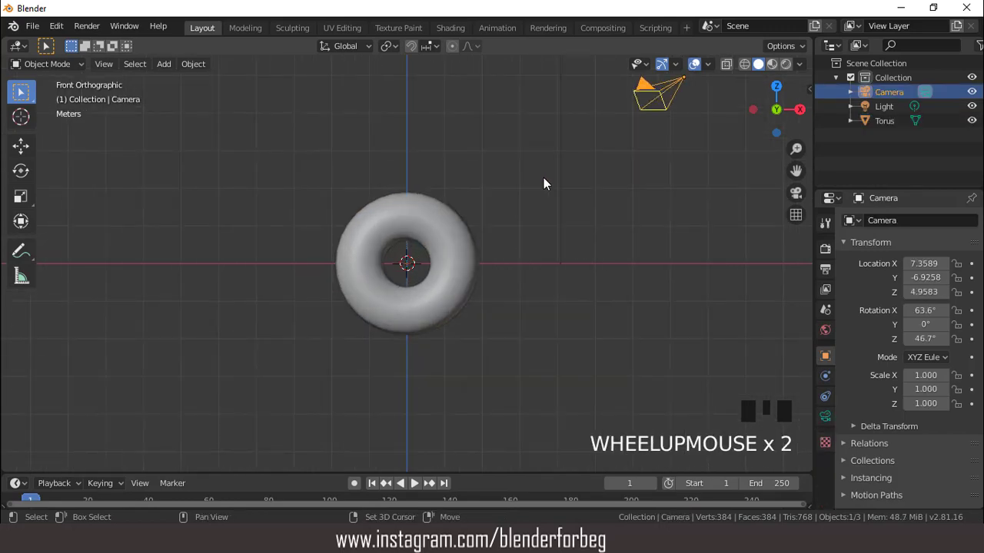
pyautogui.hotkey('shift', 's')
pyautogui.click(537, 99)
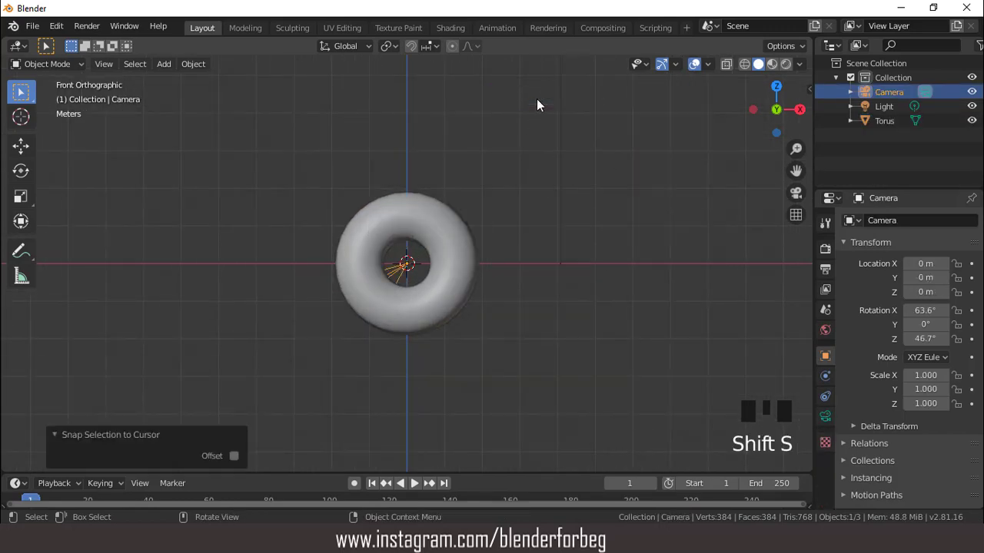
# Step: Display the scene in wireframe and set the camera's X and Z rotation to 0°
pyautogui.scroll(2, 551, 173)
pyautogui.click(744, 64)
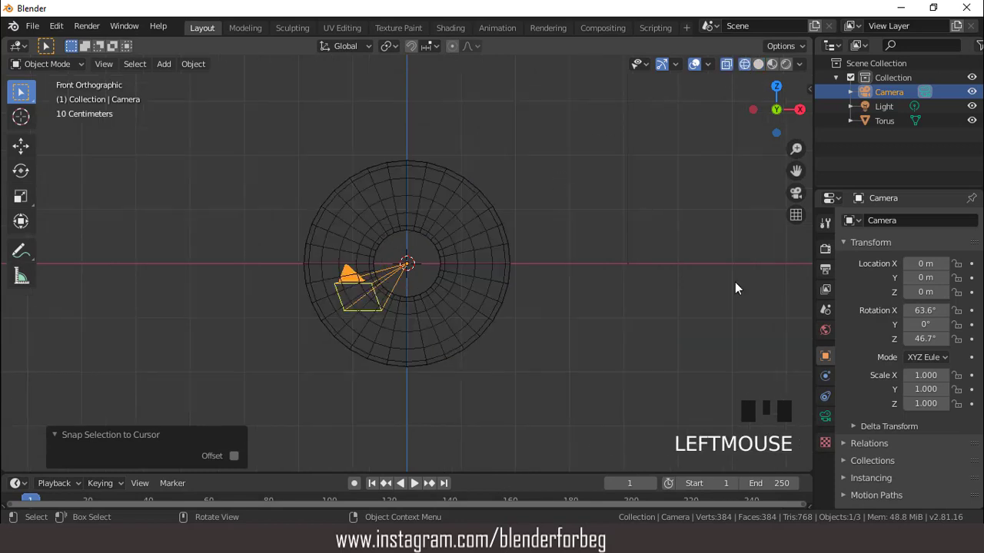
pyautogui.doubleClick(924, 310)
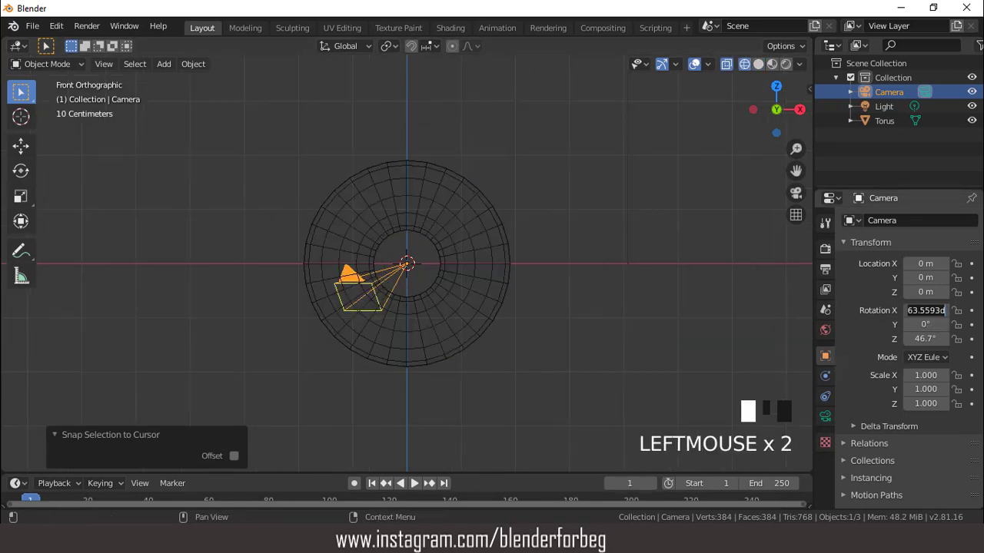
pyautogui.write('0')
pyautogui.press('Return')
pyautogui.doubleClick(924, 339)
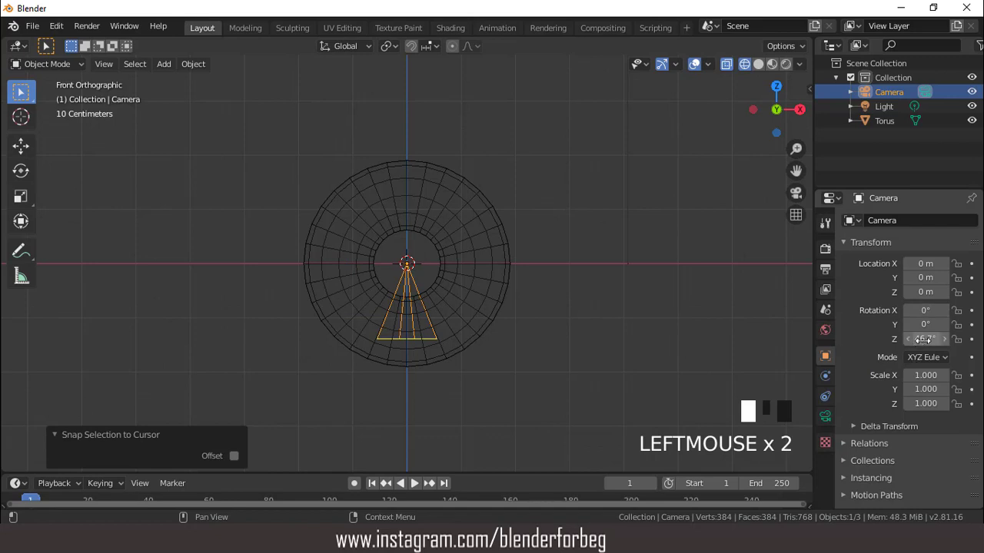
pyautogui.write('0')
pyautogui.press('Return')
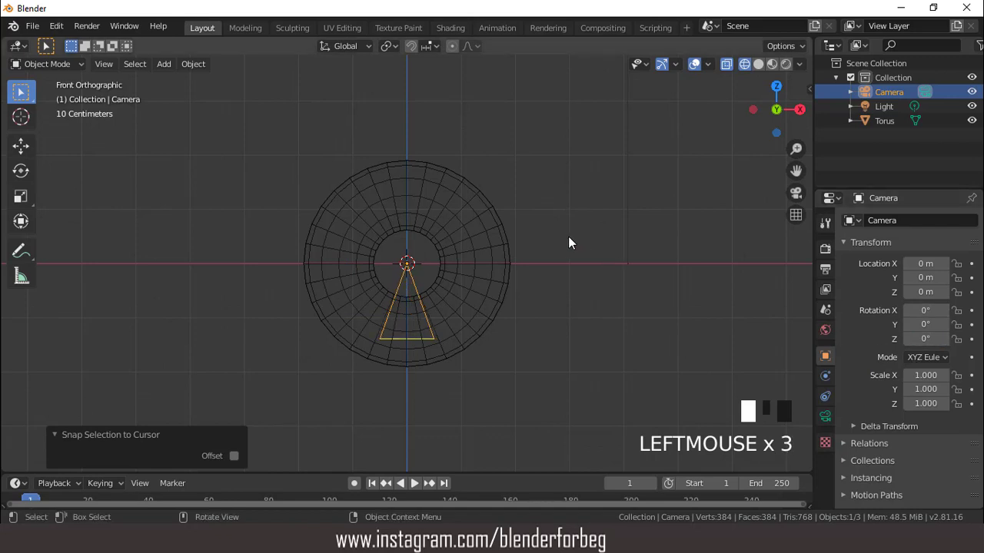
# Step: From the top view, set the camera's Z rotation to -90°
pyautogui.press('KP_7')
pyautogui.moveTo(924, 339); pyautogui.dragTo(915, 339)
pyautogui.doubleClick(924, 339)
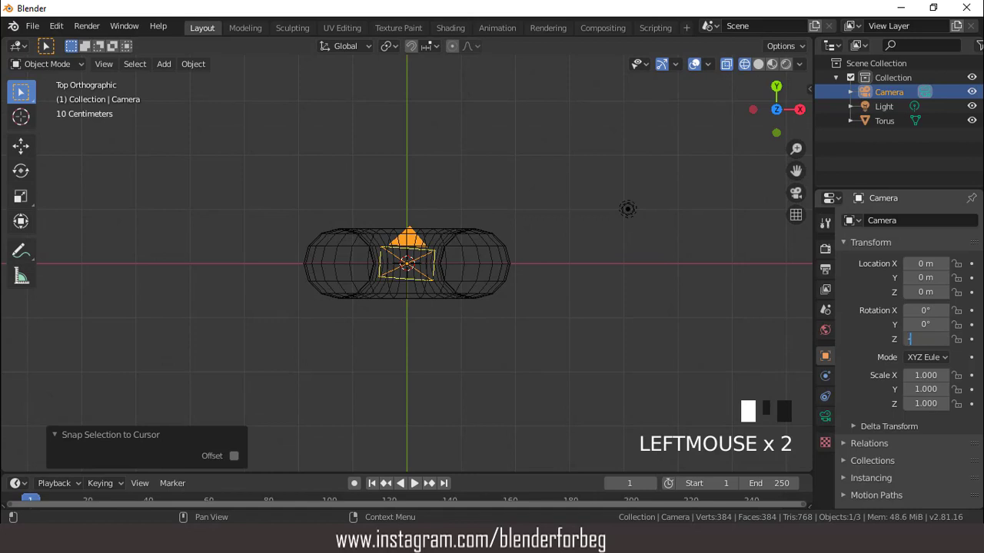
pyautogui.write('-90')
pyautogui.press('Return')
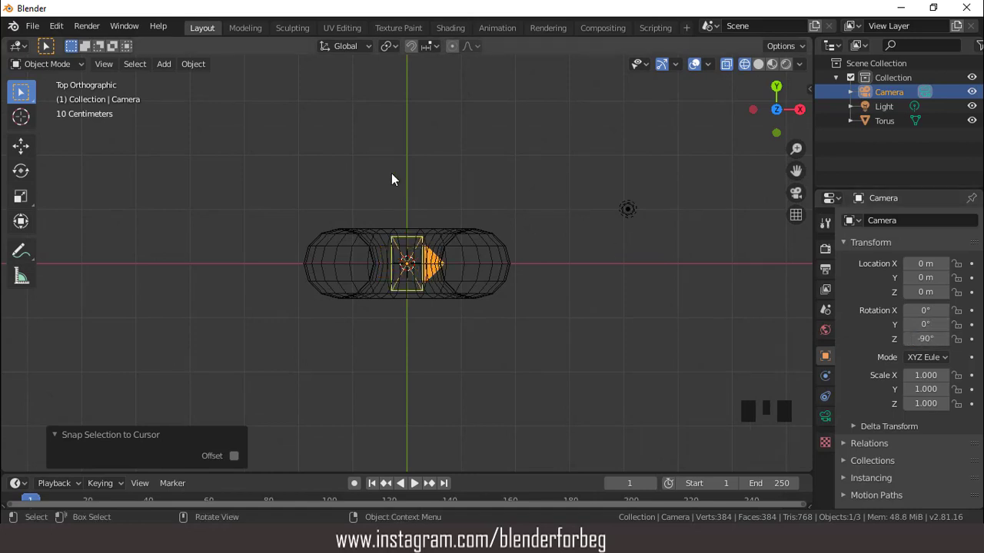
# Step: Move the camera about -0.81 m along X and, from the front view, about 1.25 m along Z
pyautogui.press('g')
pyautogui.press('x')
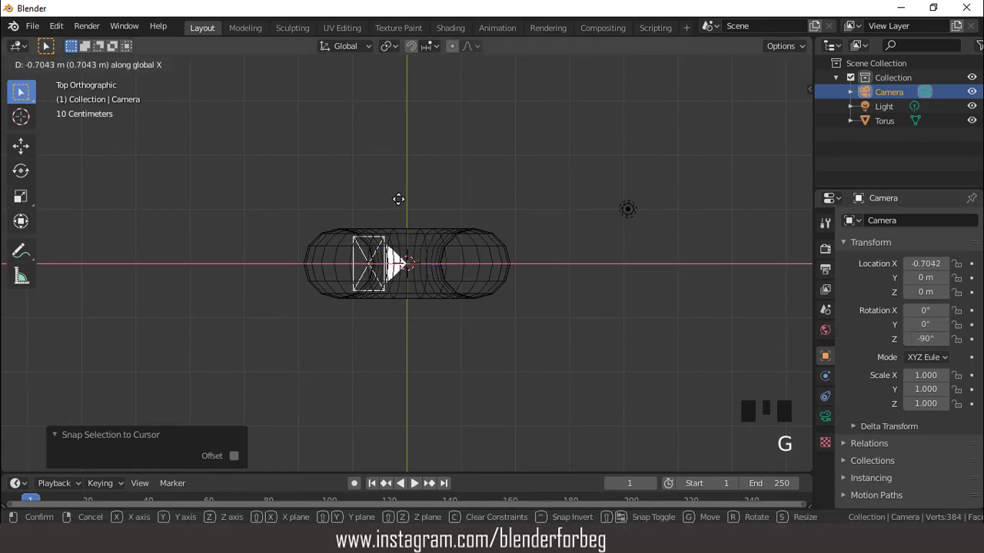
pyautogui.click(395, 202)
pyautogui.press('KP_1')
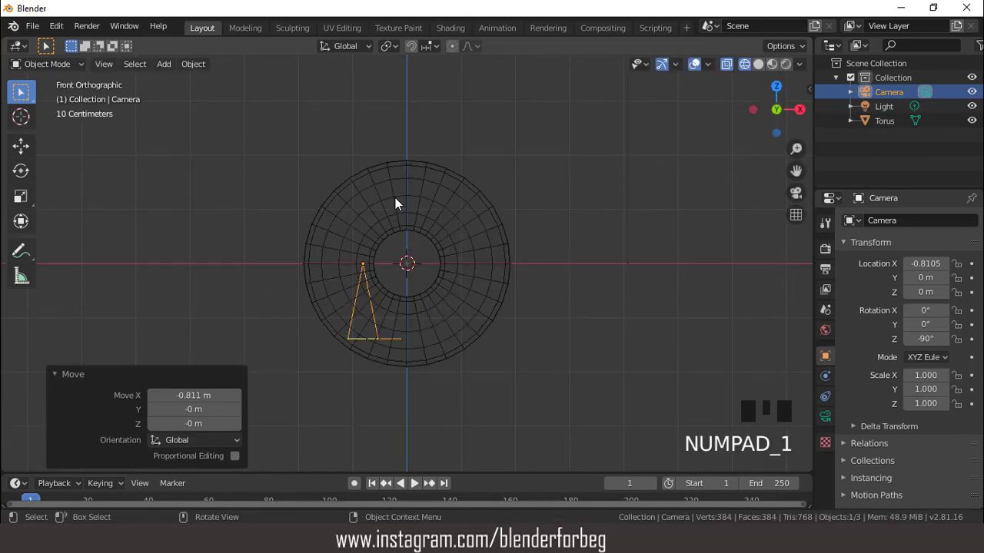
pyautogui.press('g')
pyautogui.press('z')
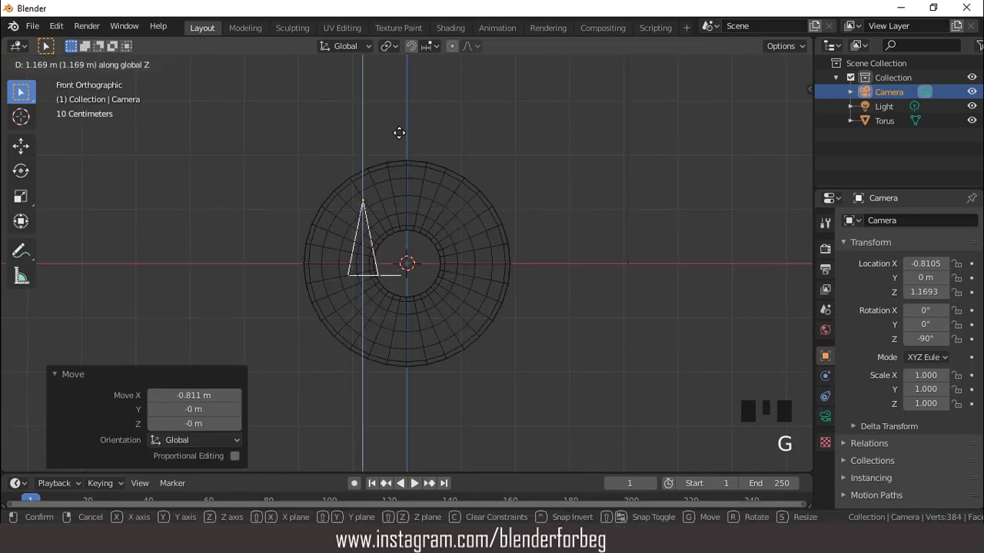
pyautogui.click(402, 131)
# Step: Return to solid display and give the torus a new material with a black base color
pyautogui.scroll(-3, 505, 212)
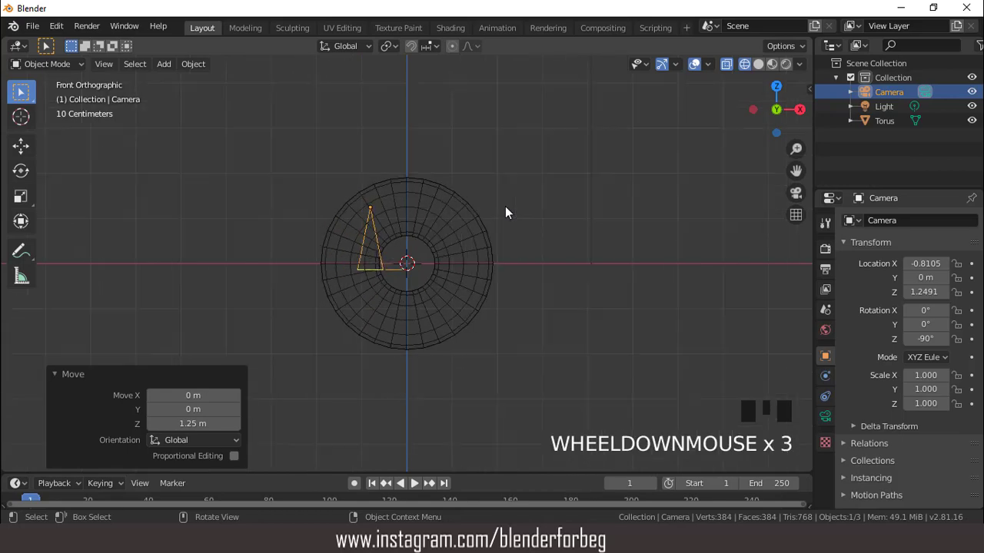
pyautogui.click(757, 65)
pyautogui.scroll(2, 567, 213)
pyautogui.click(471, 219)
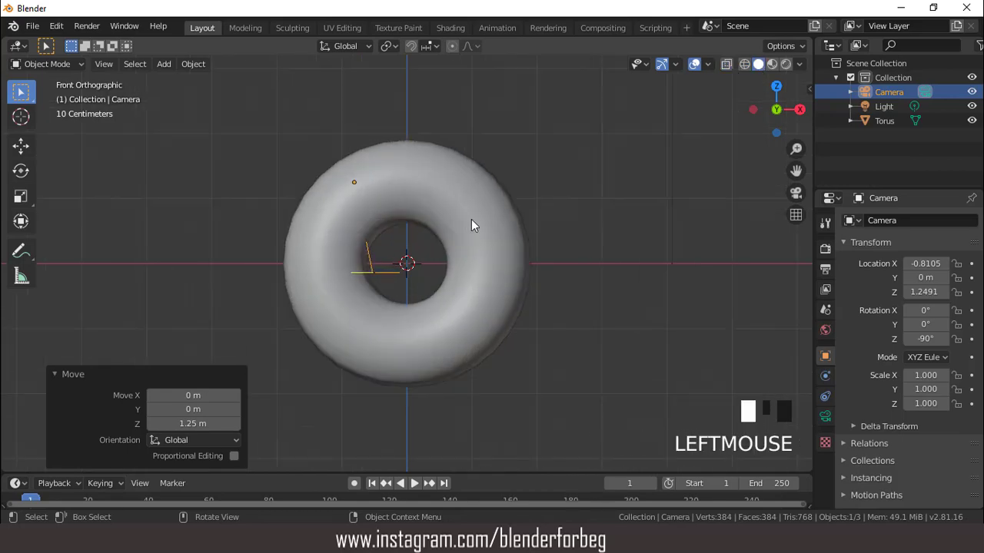
pyautogui.scroll(-2, 648, 331)
pyautogui.click(825, 477)
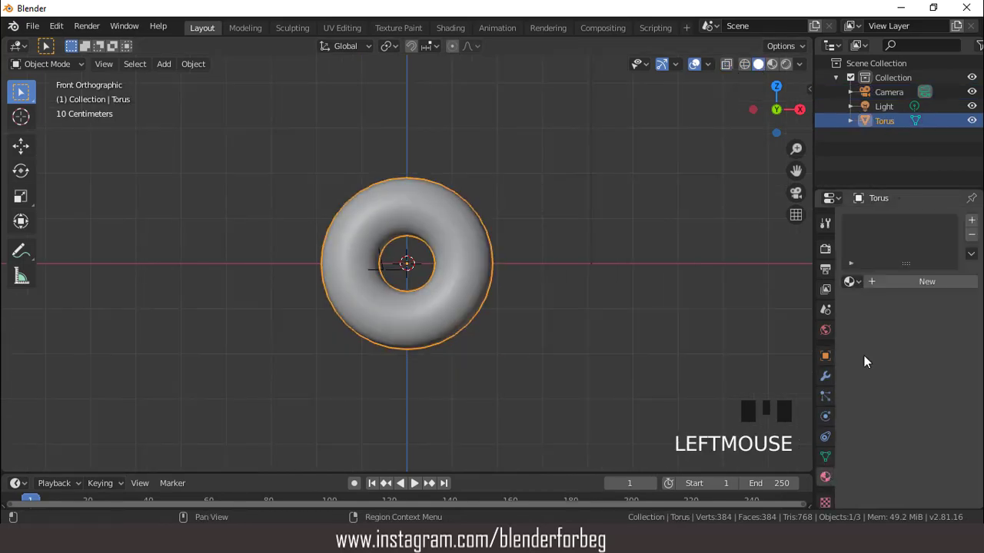
pyautogui.click(923, 282)
pyautogui.click(943, 402)
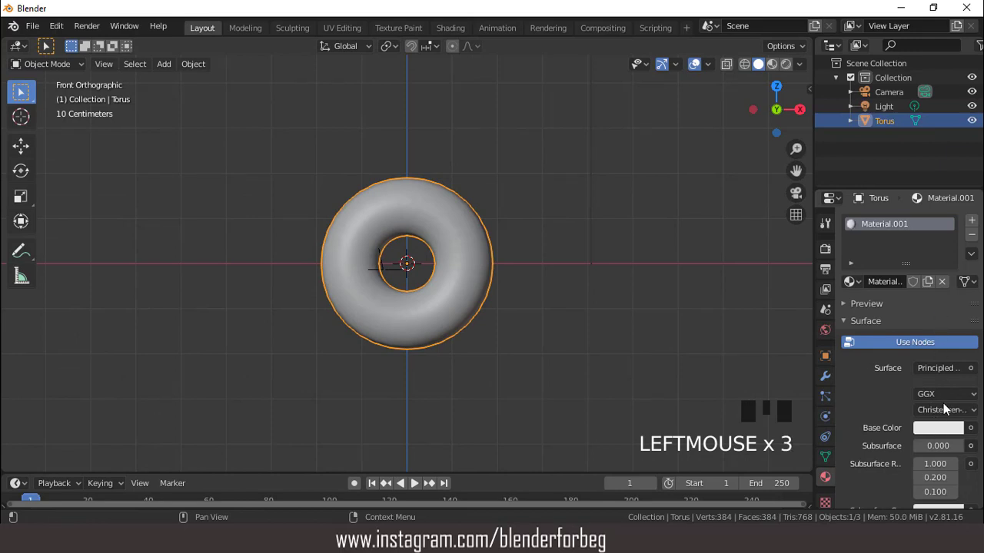
pyautogui.click(935, 427)
pyautogui.moveTo(949, 262); pyautogui.dragTo(949, 319)
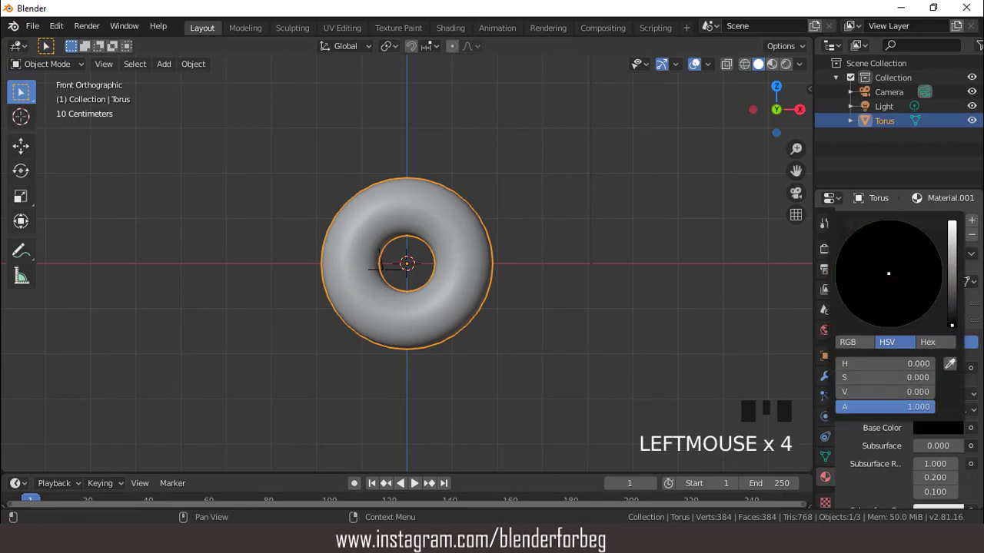
# Step: Add a second material to the torus with an Emission surface, strength 4 and a blue color
pyautogui.click(971, 221)
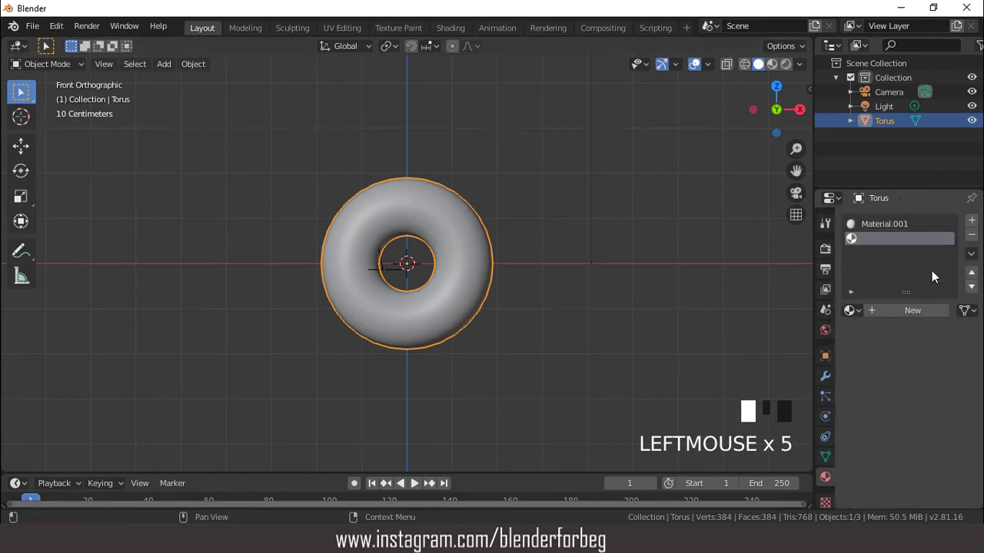
pyautogui.click(912, 311)
pyautogui.click(932, 396)
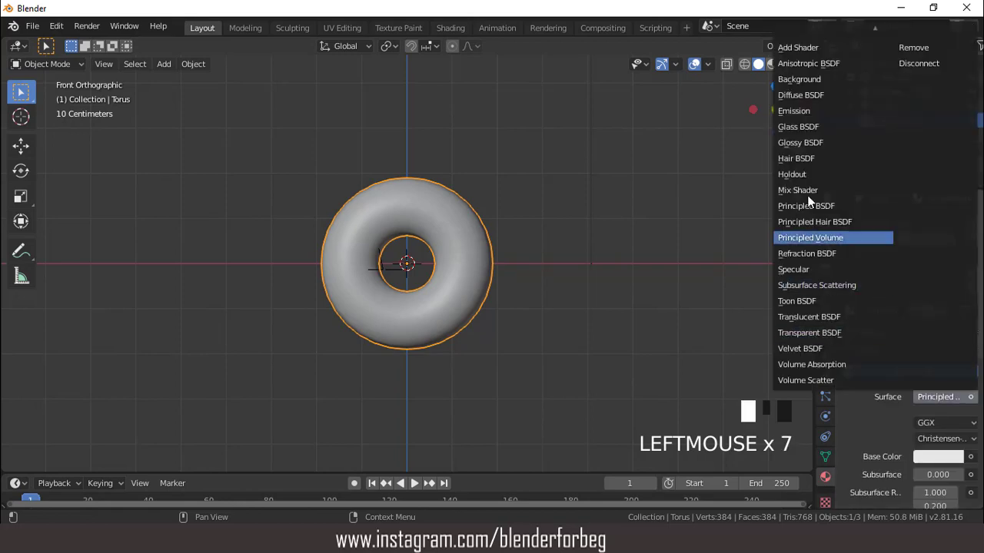
pyautogui.click(794, 111)
pyautogui.click(934, 441)
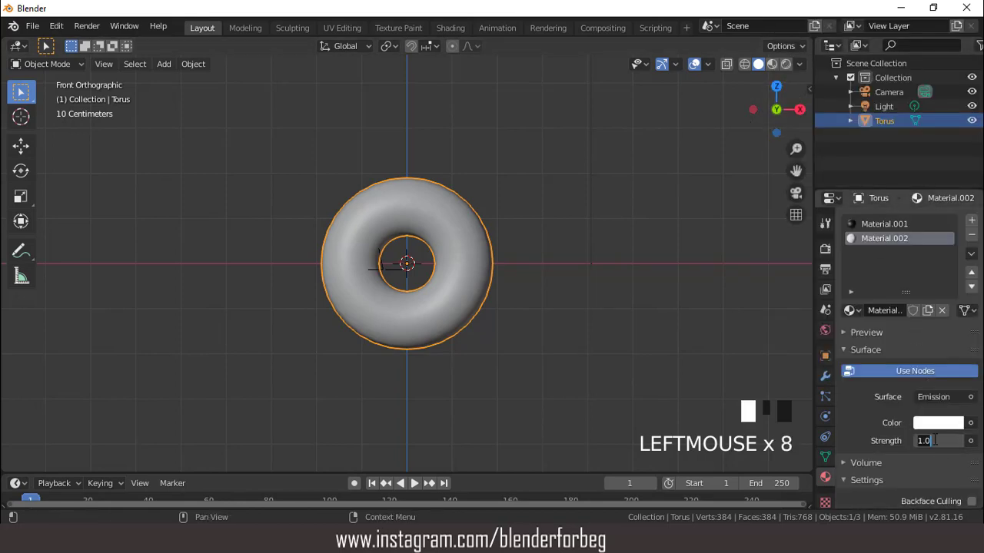
pyautogui.press('Return')
pyautogui.click(940, 424)
pyautogui.moveTo(889, 268); pyautogui.dragTo(918, 242)
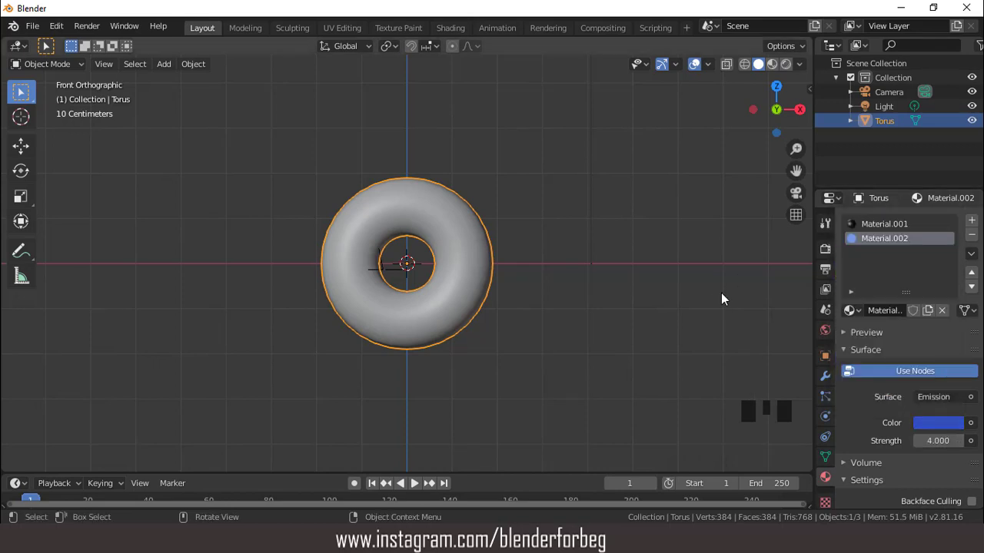
# Step: Enable Bloom in the Eevee render settings and return to the torus's materials
pyautogui.click(824, 250)
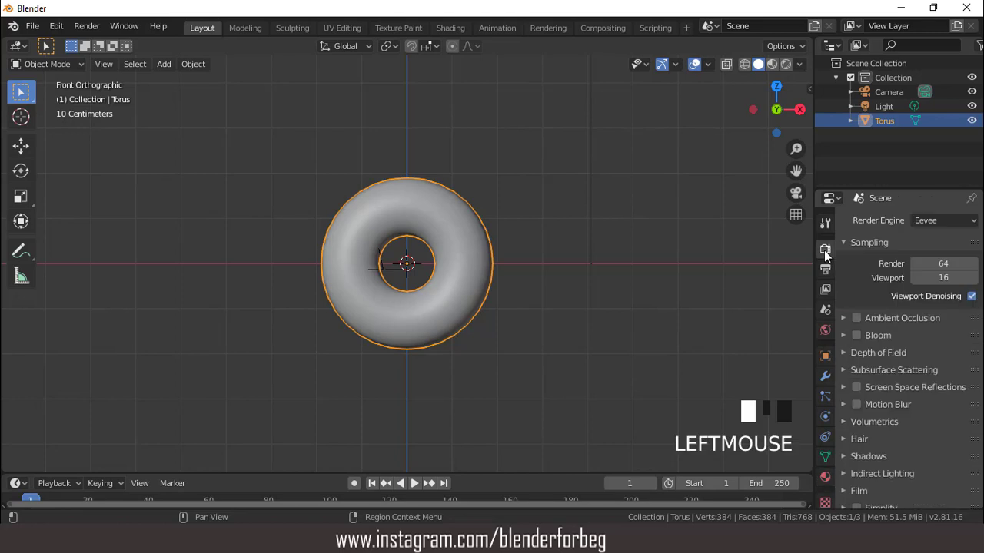
pyautogui.click(856, 336)
pyautogui.click(824, 477)
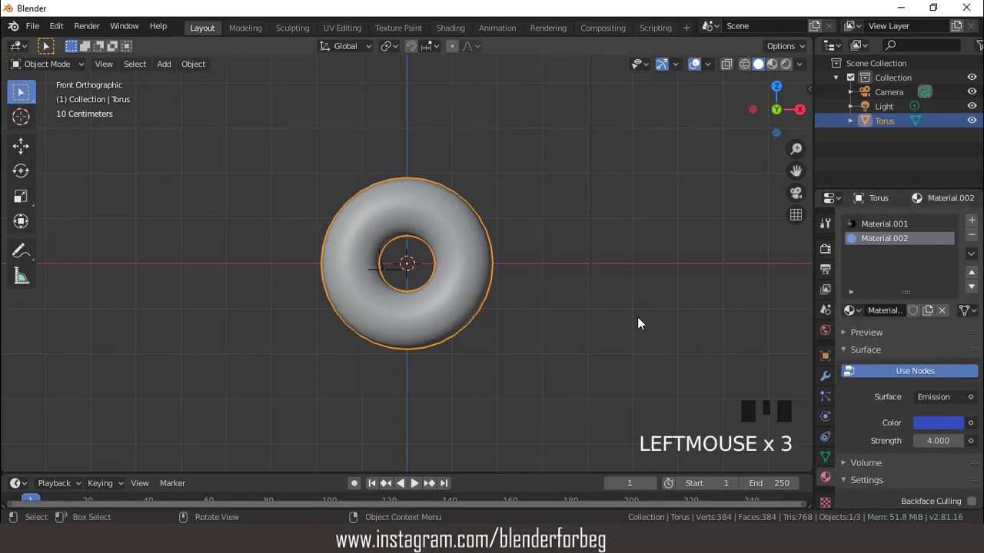
# Step: In material preview, edit the torus's edges and select the four cross-section edge loops lying on the X and Z axes
pyautogui.scroll(3, 503, 227)
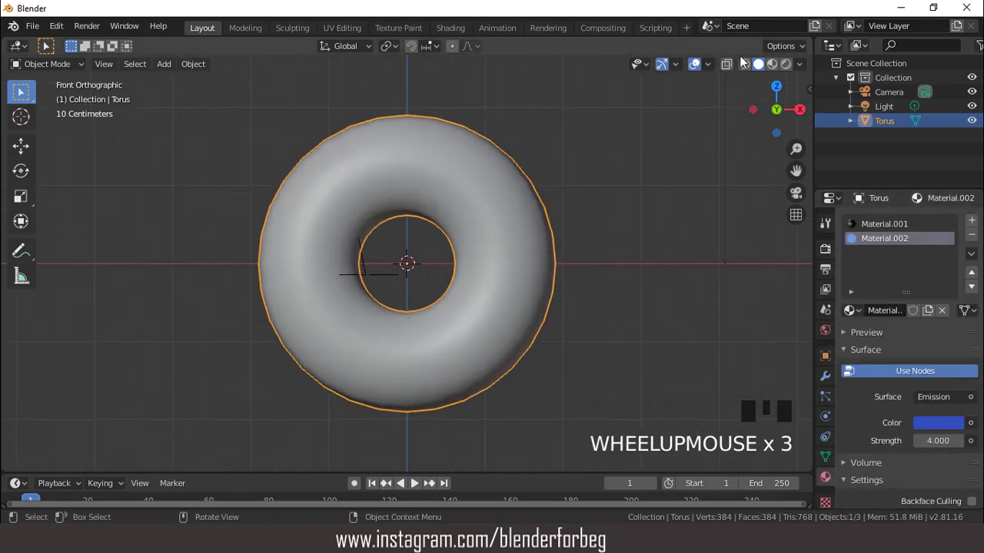
pyautogui.click(772, 65)
pyautogui.scroll(1, 596, 232)
pyautogui.press('Tab')
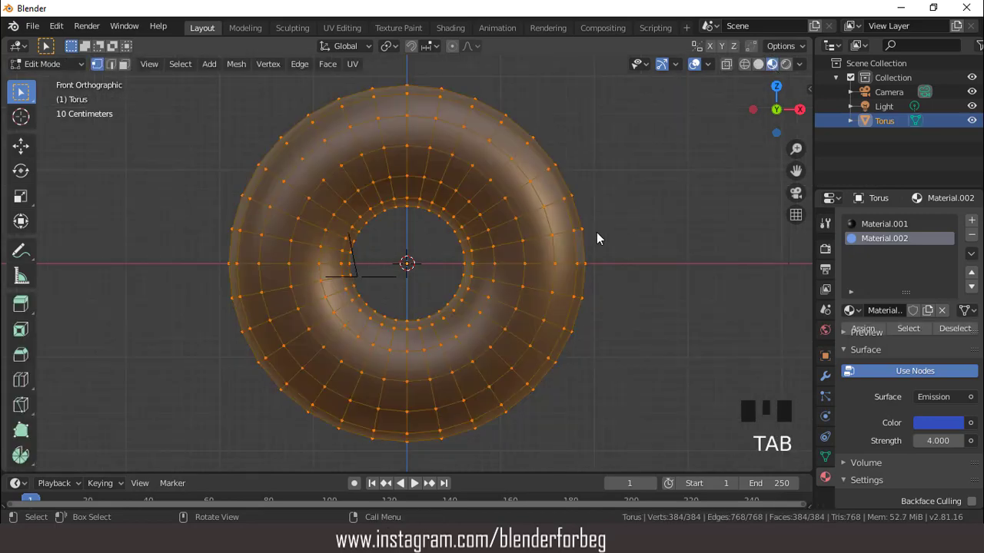
pyautogui.click(114, 66)
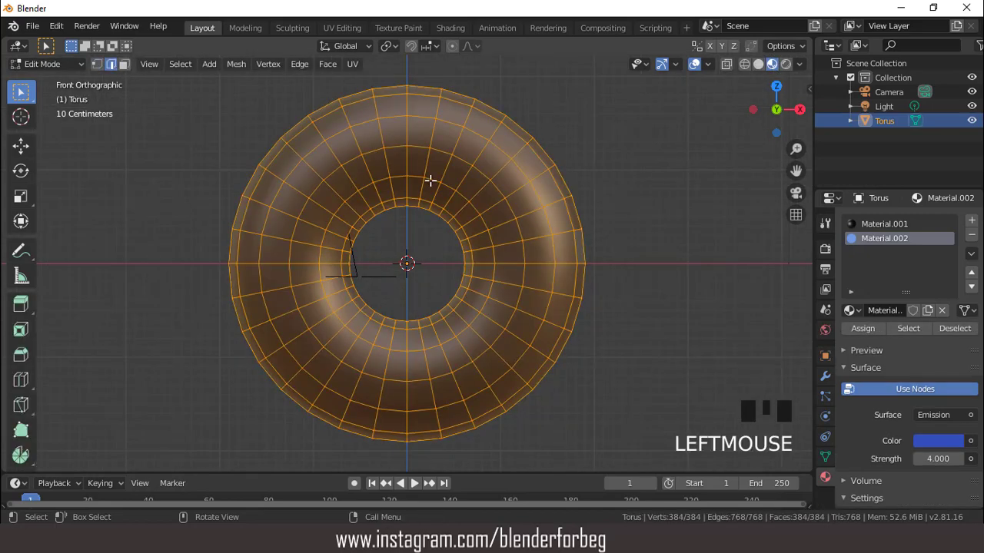
pyautogui.doubleClick(544, 264)
pyautogui.doubleClick(544, 264)
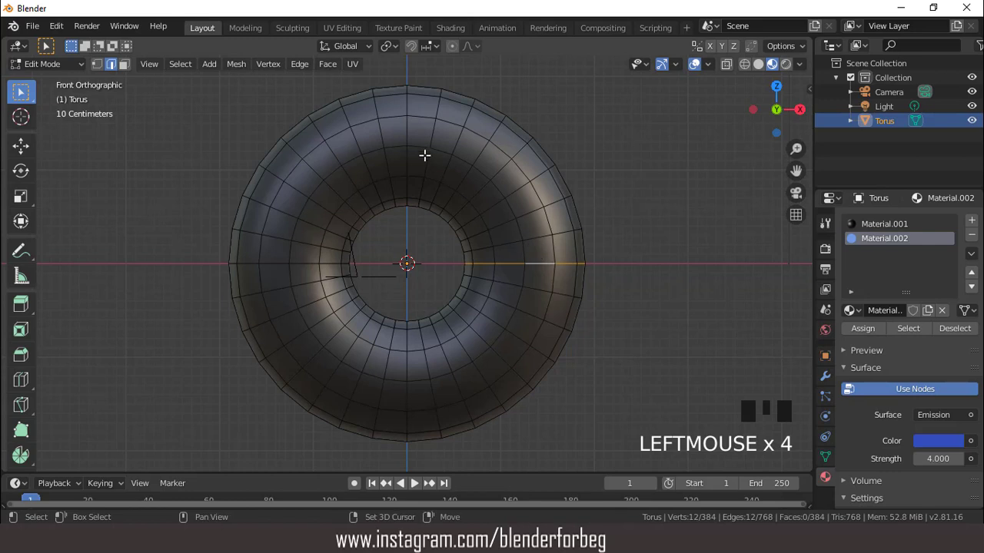
pyautogui.keyDown('shift'); pyautogui.click(411, 134); pyautogui.keyUp('shift')
pyautogui.keyDown('shift'); pyautogui.doubleClick(410, 138); pyautogui.keyUp('shift')
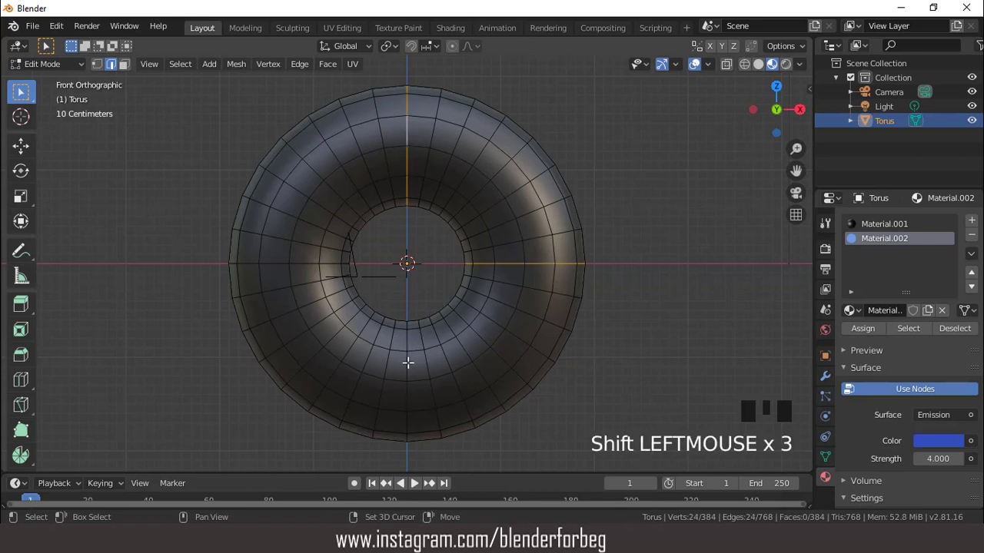
pyautogui.keyDown('shift'); pyautogui.click(301, 264); pyautogui.keyUp('shift')
pyautogui.keyDown('shift'); pyautogui.doubleClick(302, 263); pyautogui.keyUp('shift')
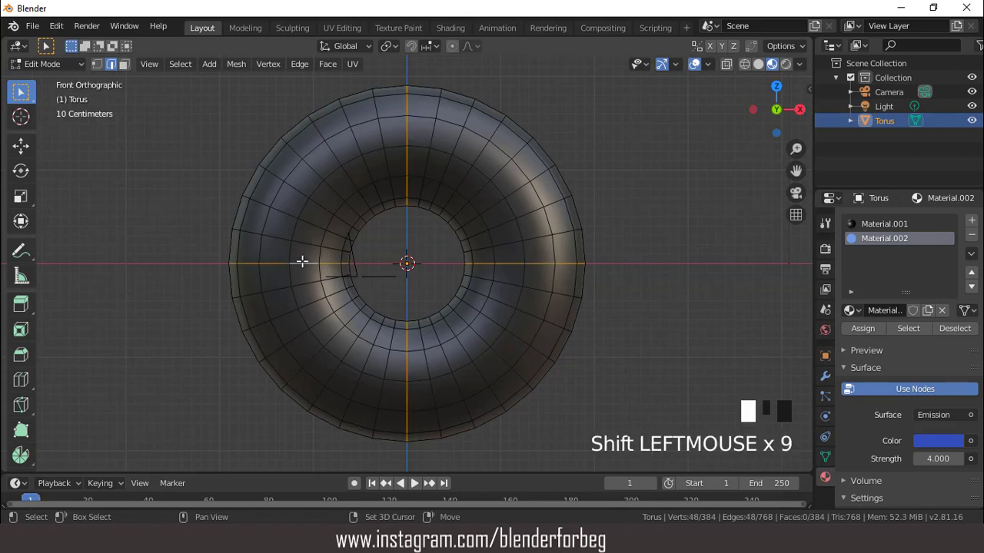
# Step: Add every second cross-section edge loop along the torus's upper half to the selection, from the left side to the upper-right diagonal
pyautogui.keyDown('shift'); pyautogui.click(312, 223); pyautogui.keyUp('shift')
pyautogui.keyDown('shift'); pyautogui.doubleClick(312, 222); pyautogui.keyUp('shift')
pyautogui.keyDown('shift'); pyautogui.click(322, 175); pyautogui.keyUp('shift')
pyautogui.keyDown('shift'); pyautogui.doubleClick(321, 170); pyautogui.keyUp('shift')
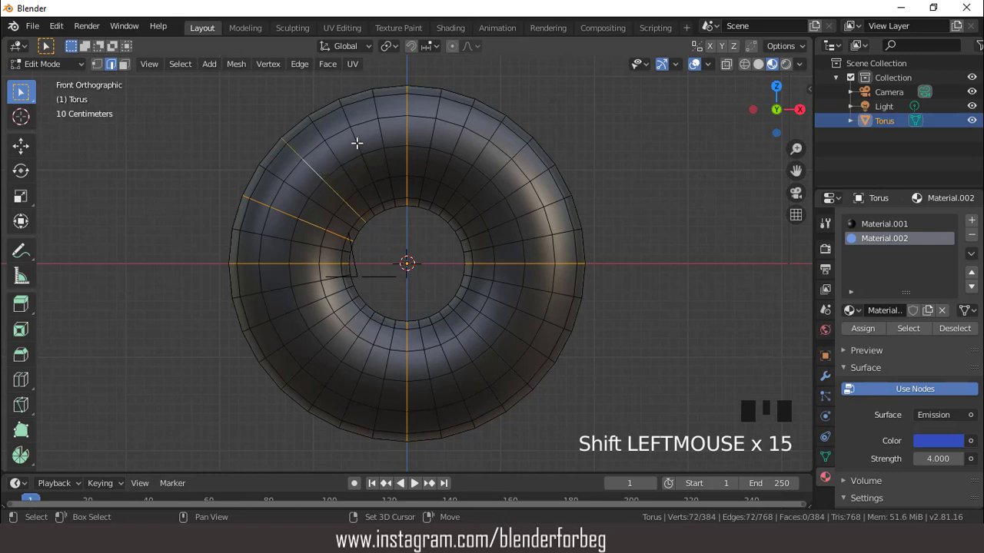
pyautogui.keyDown('shift'); pyautogui.click(456, 143); pyautogui.keyUp('shift')
pyautogui.keyDown('shift'); pyautogui.doubleClick(456, 143); pyautogui.keyUp('shift')
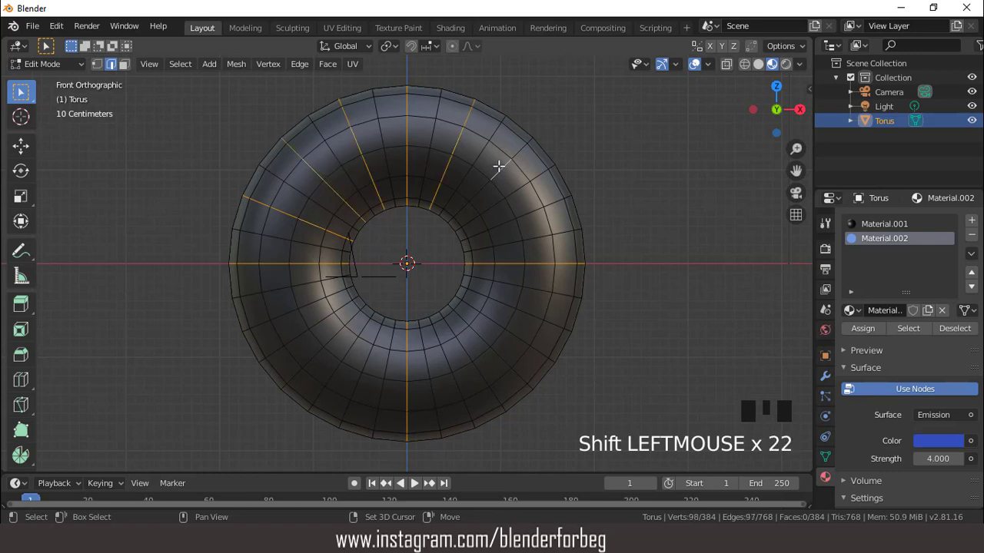
pyautogui.keyDown('shift'); pyautogui.doubleClick(499, 166); pyautogui.keyUp('shift')
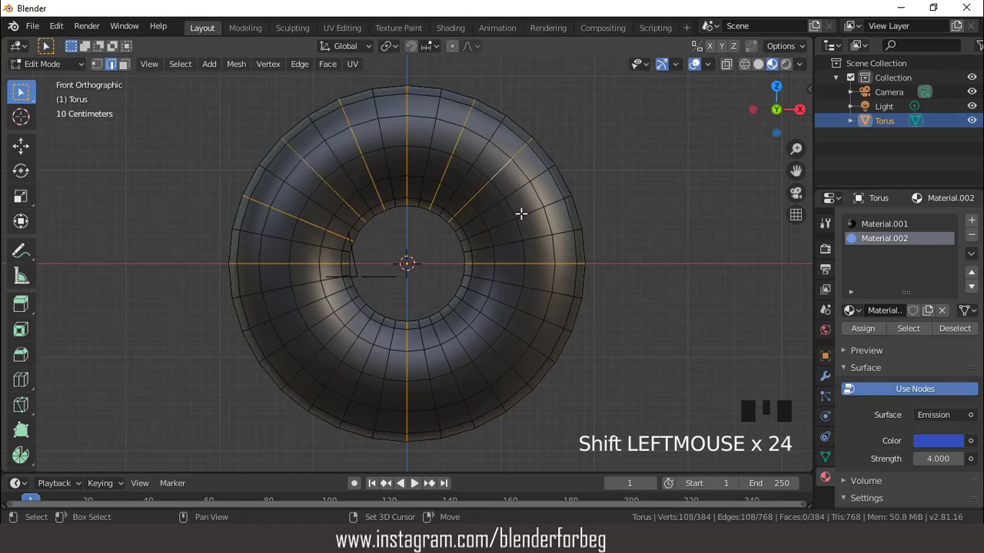
# Step: Add the remaining alternate cross-section edge loops on the right side and lower half of the torus to the selection
pyautogui.keyDown('shift'); pyautogui.click(523, 310); pyautogui.keyUp('shift')
pyautogui.keyDown('shift'); pyautogui.doubleClick(524, 310); pyautogui.keyUp('shift')
pyautogui.keyDown('shift'); pyautogui.click(470, 347); pyautogui.keyUp('shift')
pyautogui.keyDown('shift'); pyautogui.doubleClick(470, 348); pyautogui.keyUp('shift')
pyautogui.keyDown('shift'); pyautogui.click(432, 360); pyautogui.keyUp('shift')
pyautogui.keyDown('shift'); pyautogui.doubleClick(432, 359); pyautogui.keyUp('shift')
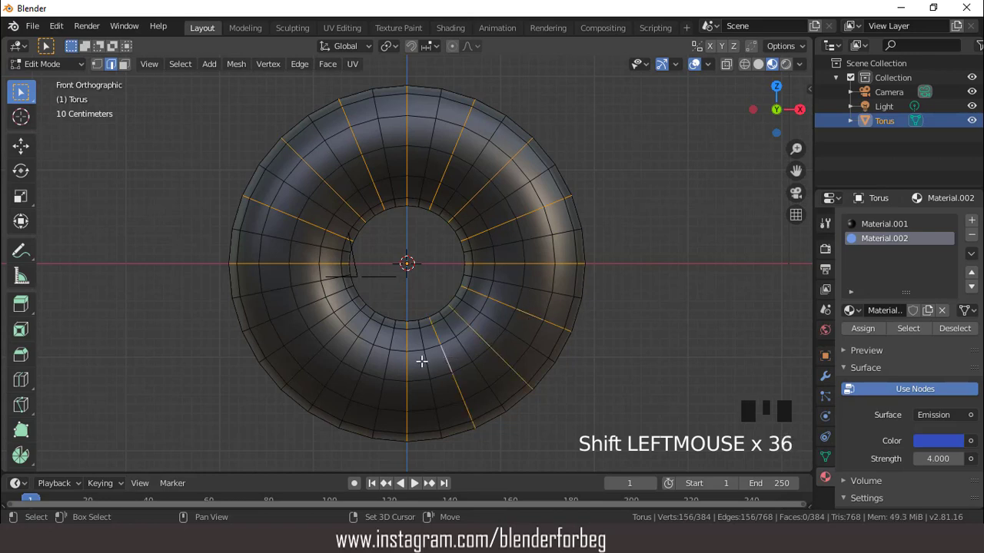
pyautogui.keyDown('shift'); pyautogui.click(334, 332); pyautogui.keyUp('shift')
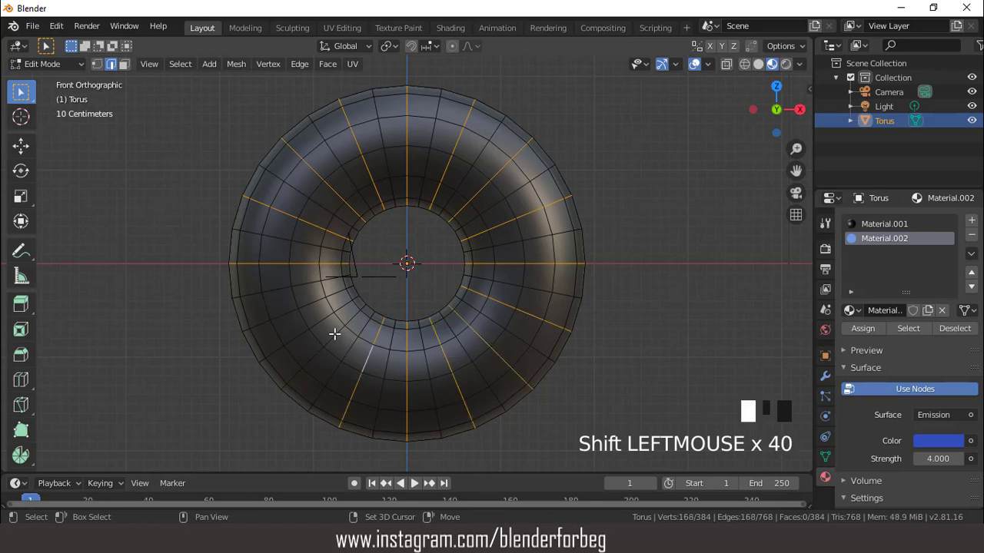
pyautogui.keyDown('shift'); pyautogui.doubleClick(333, 331); pyautogui.keyUp('shift')
pyautogui.keyDown('shift'); pyautogui.doubleClick(315, 304); pyautogui.keyUp('shift')
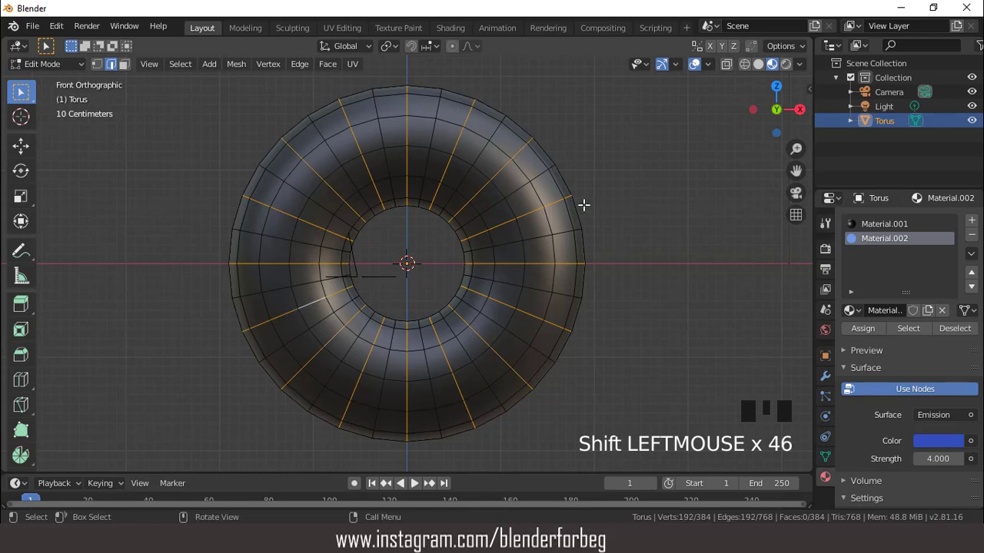
# Step: Bevel the selected edge loops into thin strips with a width of 0.0123 m and one segment
pyautogui.scroll(-2, 608, 218)
pyautogui.scroll(4, 621, 220)
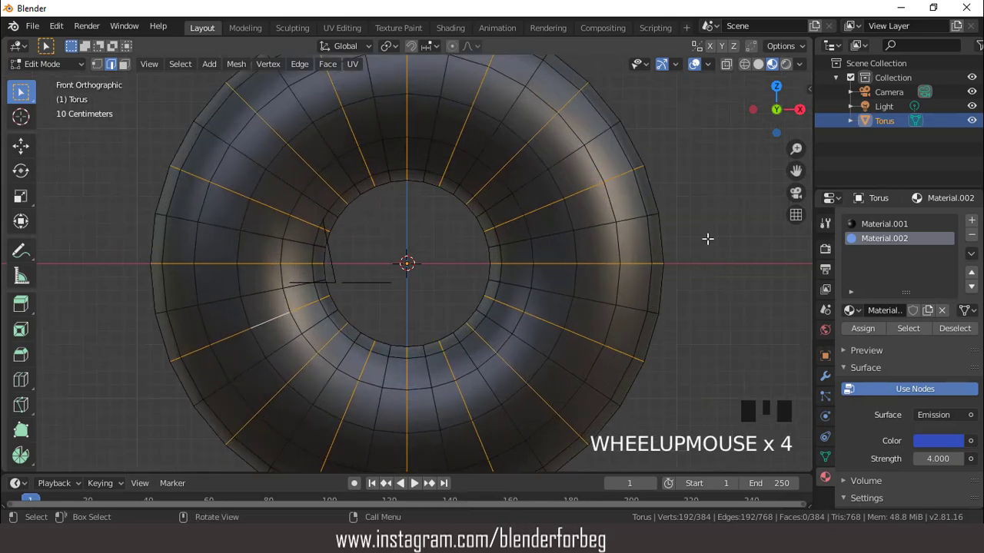
pyautogui.hotkey('ctrl', 'b')
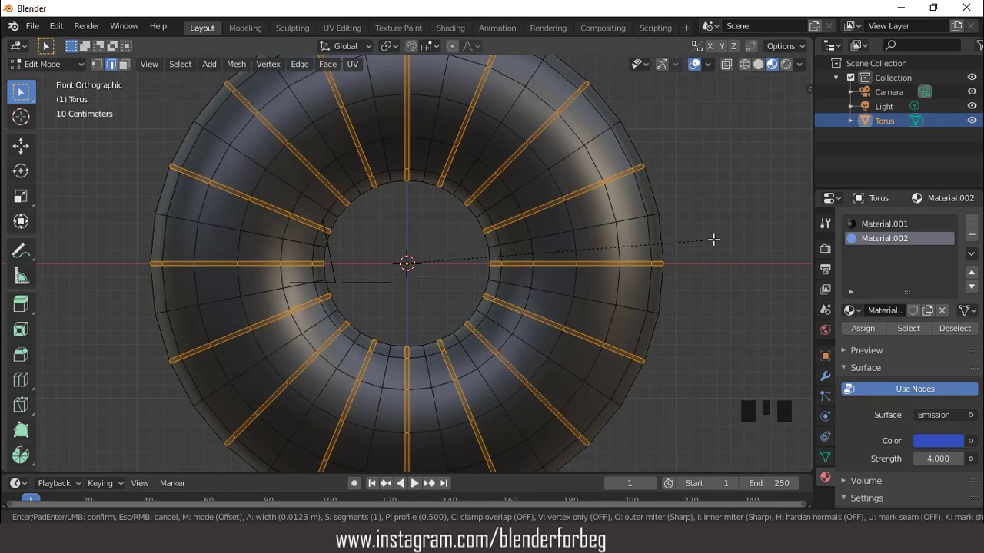
pyautogui.click(713, 240)
pyautogui.scroll(-2, 641, 222)
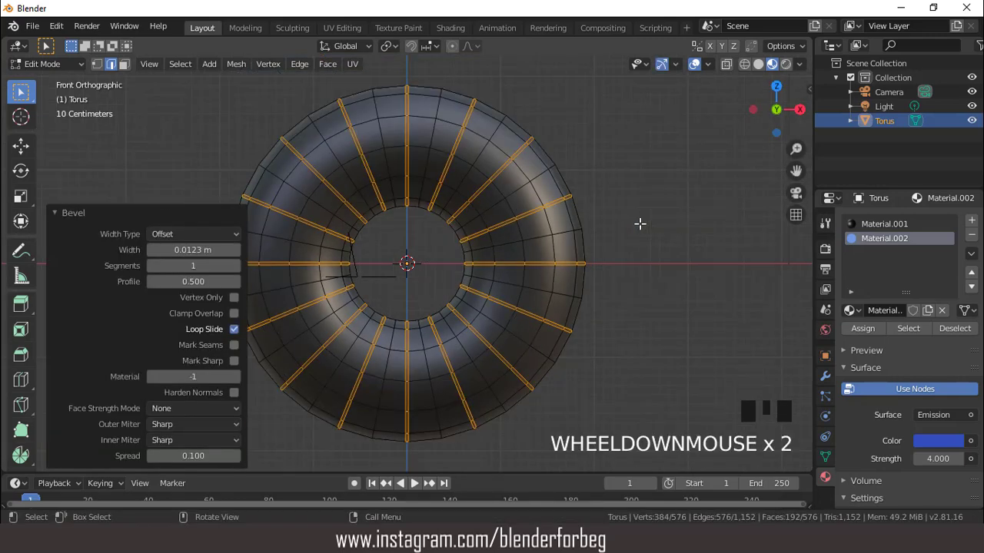
# Step: Assign the blue emission material Material.002 to the beveled strips and inspect the torus with overlays temporarily hidden
pyautogui.click(863, 329)
pyautogui.click(695, 64)
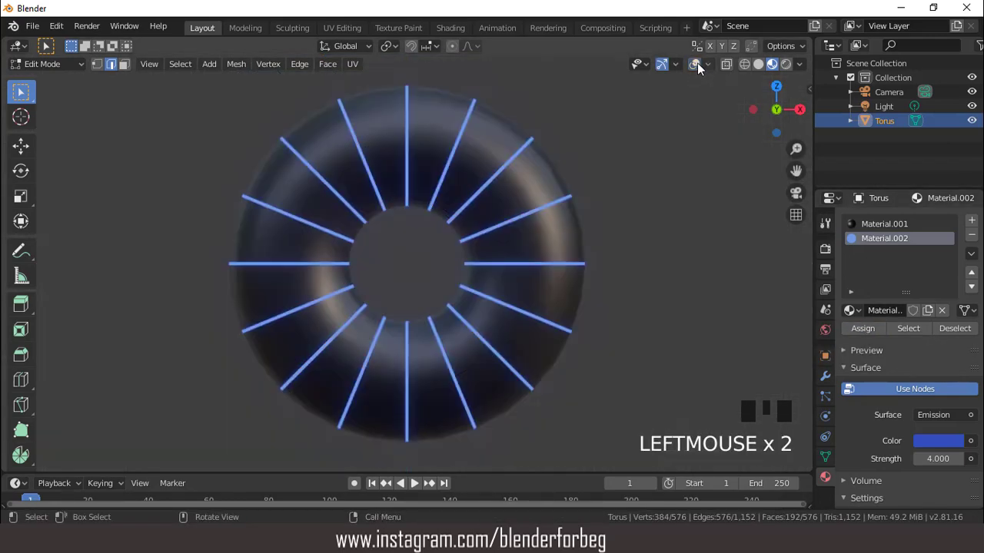
pyautogui.scroll(1, 602, 127)
pyautogui.scroll(-3, 601, 127)
pyautogui.moveTo(601, 127); pyautogui.dragTo(584, 198, button='middle')
pyautogui.scroll(1, 584, 197)
pyautogui.press('KP_1')
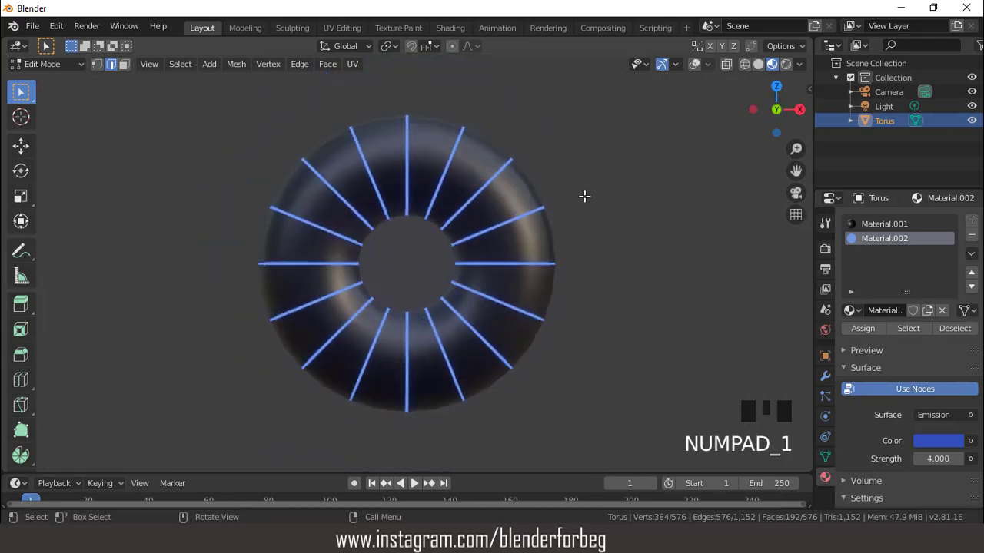
pyautogui.click(693, 64)
pyautogui.scroll(-2, 592, 126)
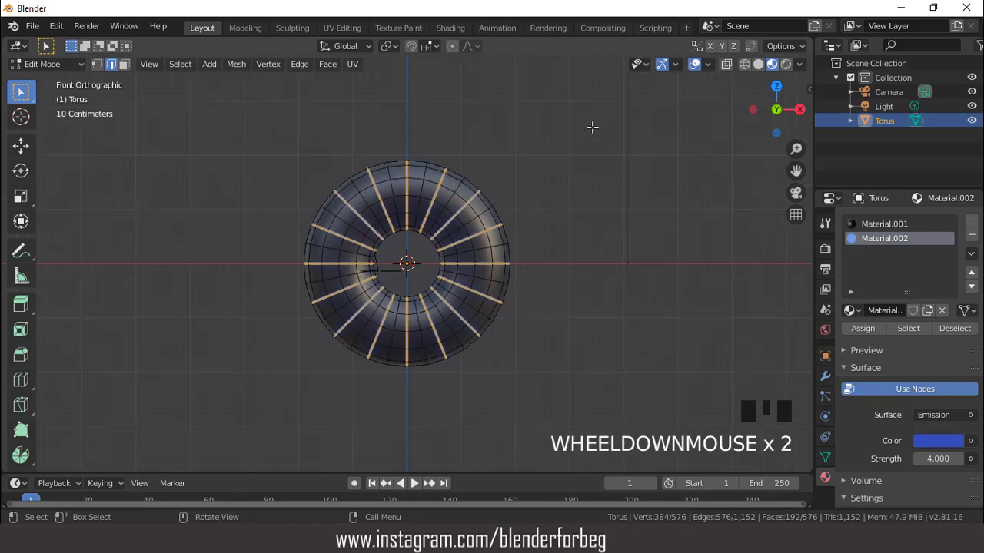
# Step: Leave mesh editing and, in the camera view, set the camera's X rotation to -1° and its Z location to 1.6391 m
pyautogui.press('Tab')
pyautogui.click(885, 91)
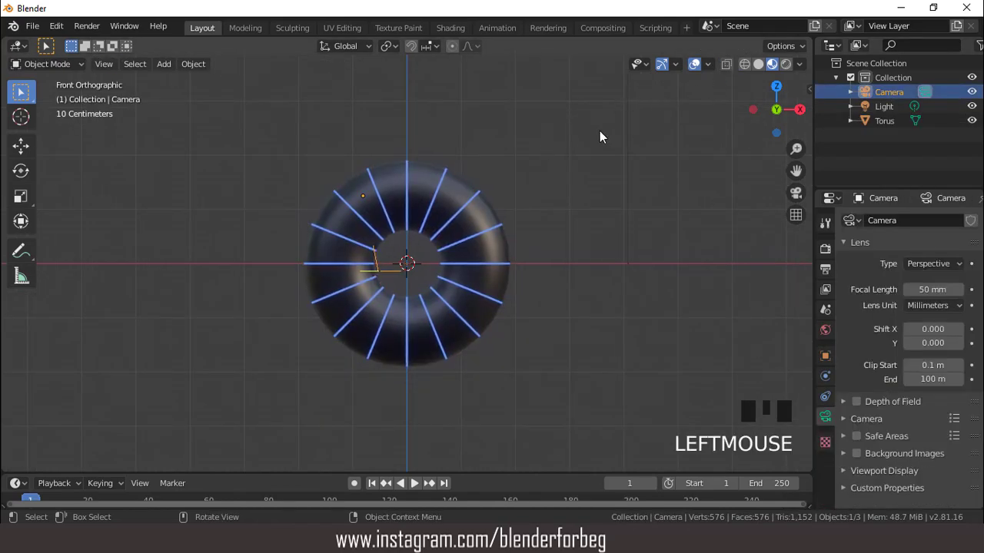
pyautogui.scroll(-2, 599, 130)
pyautogui.press('KP_0')
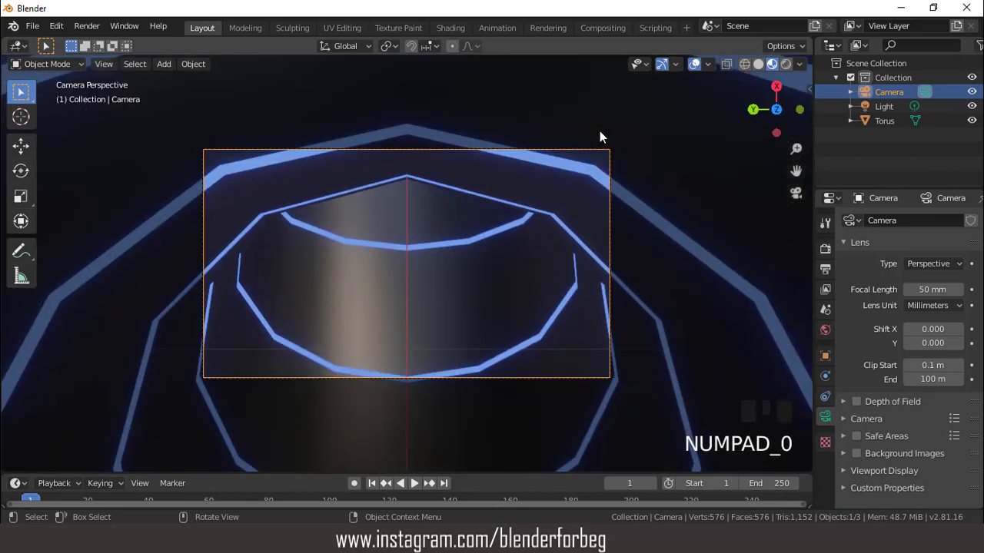
pyautogui.scroll(-6, 589, 145)
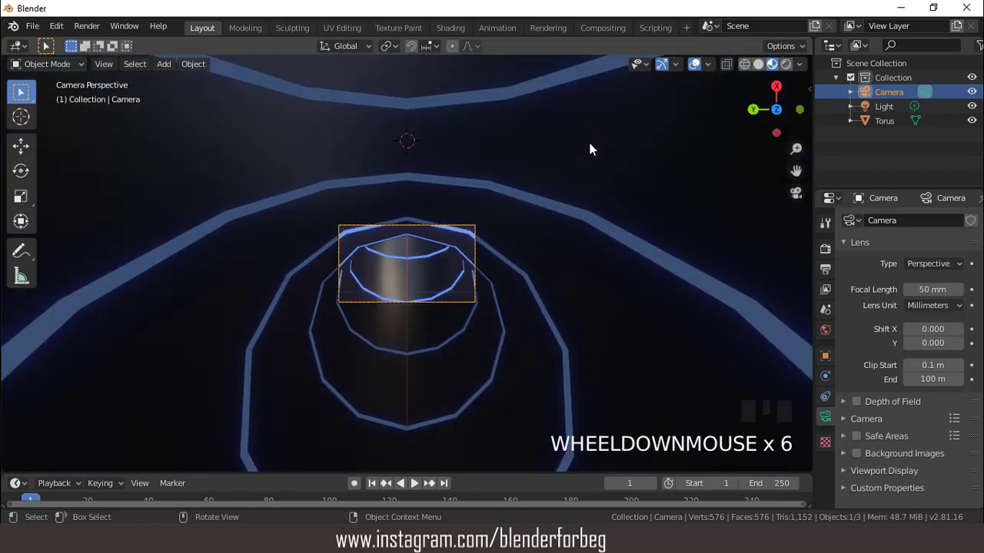
pyautogui.click(824, 356)
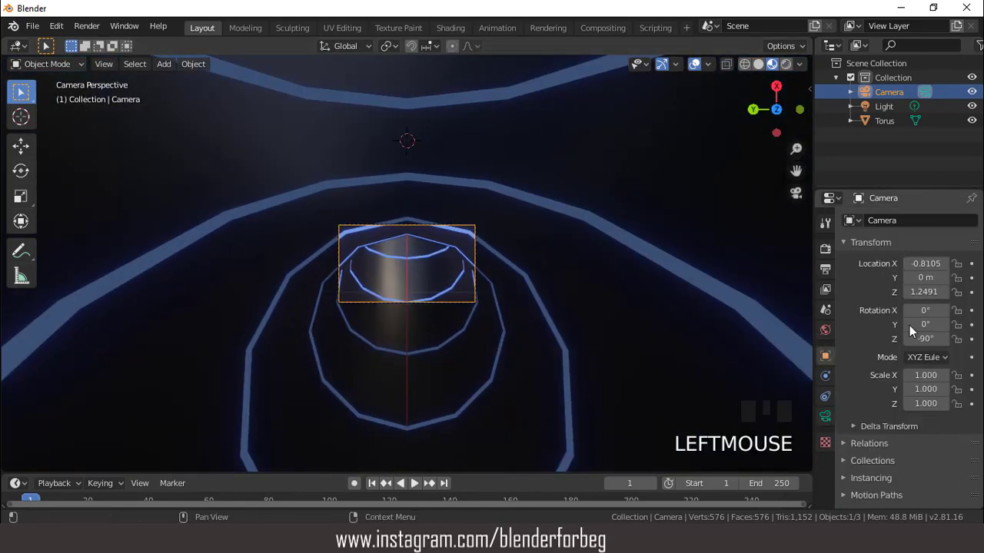
pyautogui.moveTo(925, 310)
pyautogui.mouseDown()
pyautogui.moveTo(906, 310)
pyautogui.moveTo(933, 296)
pyautogui.moveTo(971, 295)
pyautogui.moveTo(919, 311)
pyautogui.mouseUp()
pyautogui.scroll(5, 466, 249)
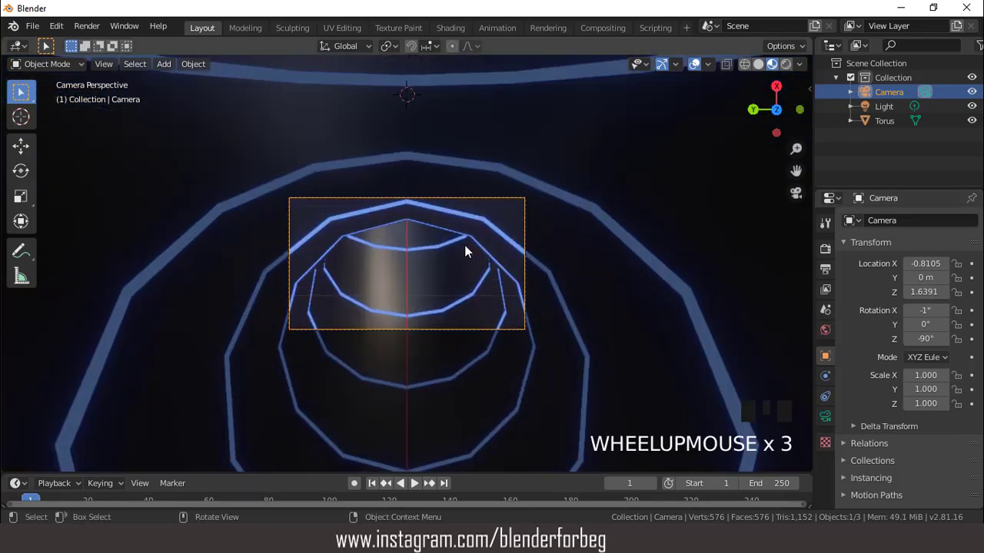
pyautogui.scroll(-7, 465, 250)
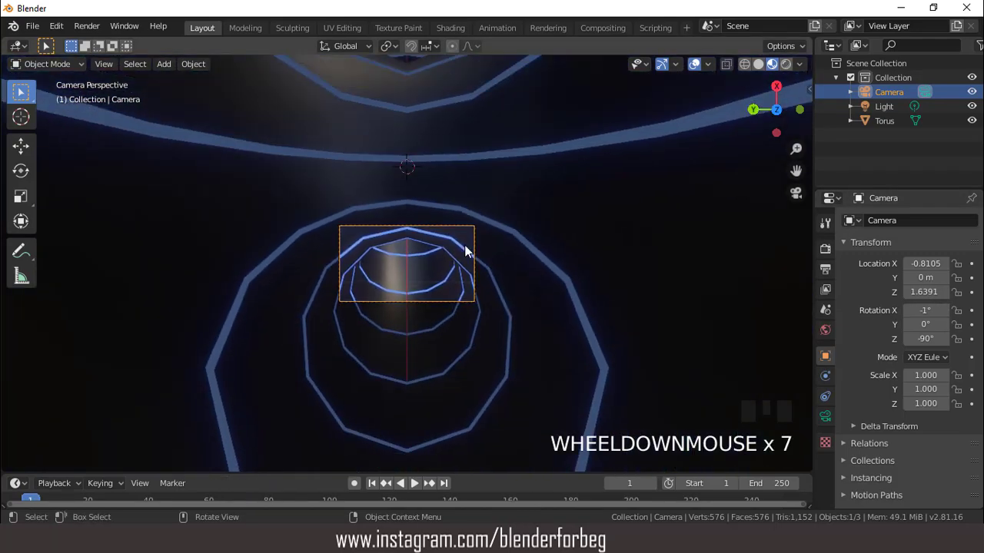
# Step: From the front view, select the torus and apply its location, rotation and scale
pyautogui.press('KP_1')
pyautogui.click(458, 194)
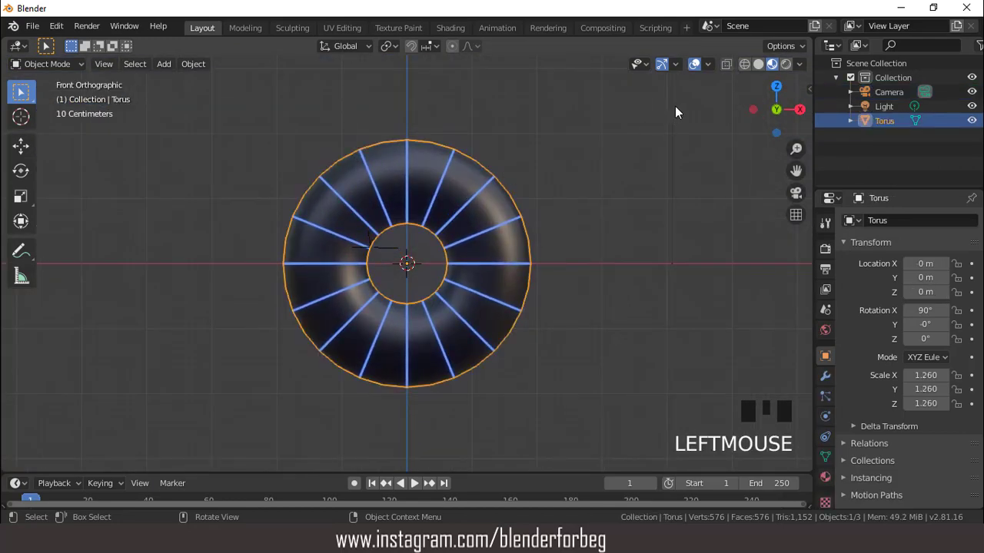
pyautogui.scroll(2, 593, 183)
pyautogui.scroll(-3, 591, 183)
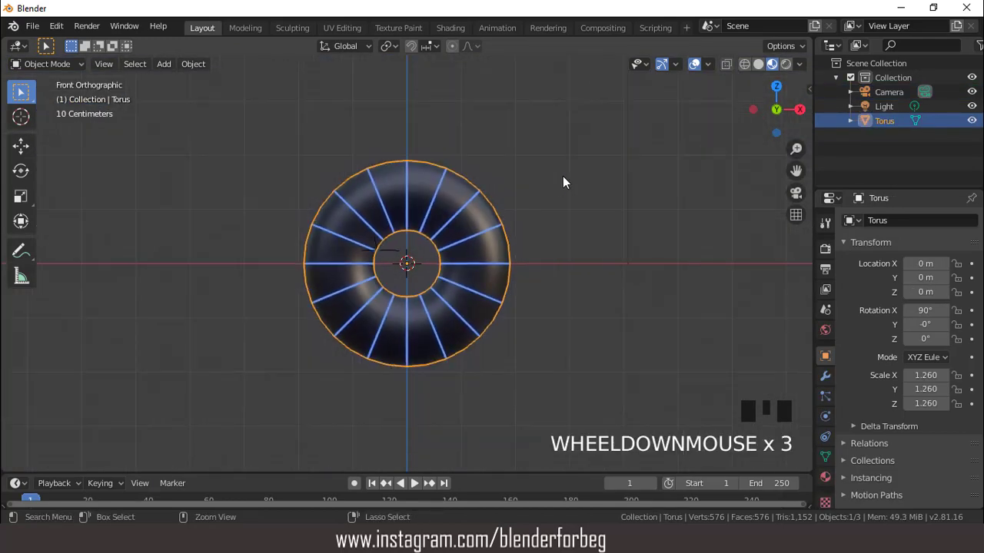
pyautogui.hotkey('ctrl', 'a')
pyautogui.click(562, 181)
pyautogui.scroll(1, 543, 201)
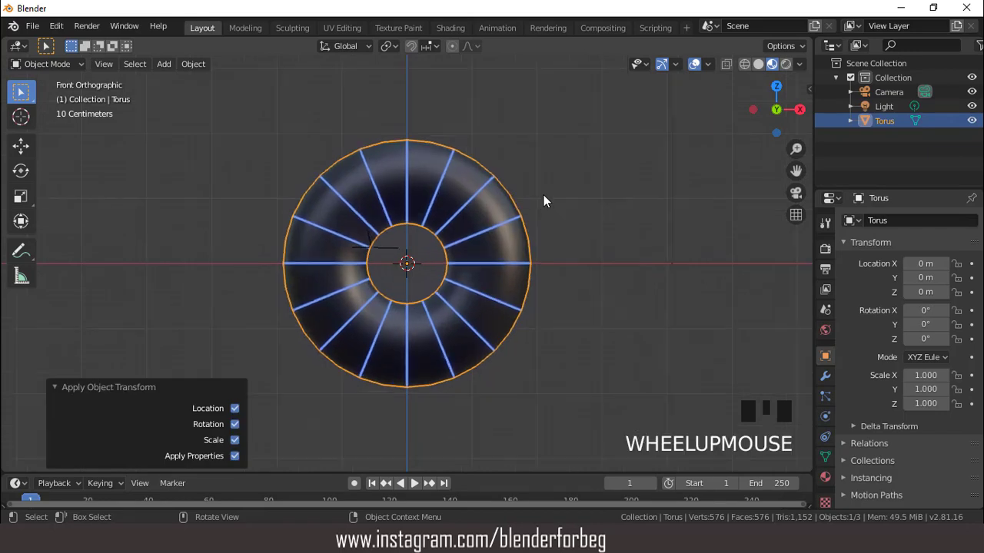
# Step: Enlarge the timeline, enable automatic keyframing and keyframe the torus's Y rotation of 0° at frame 1
pyautogui.moveTo(480, 472); pyautogui.dragTo(400, 404)
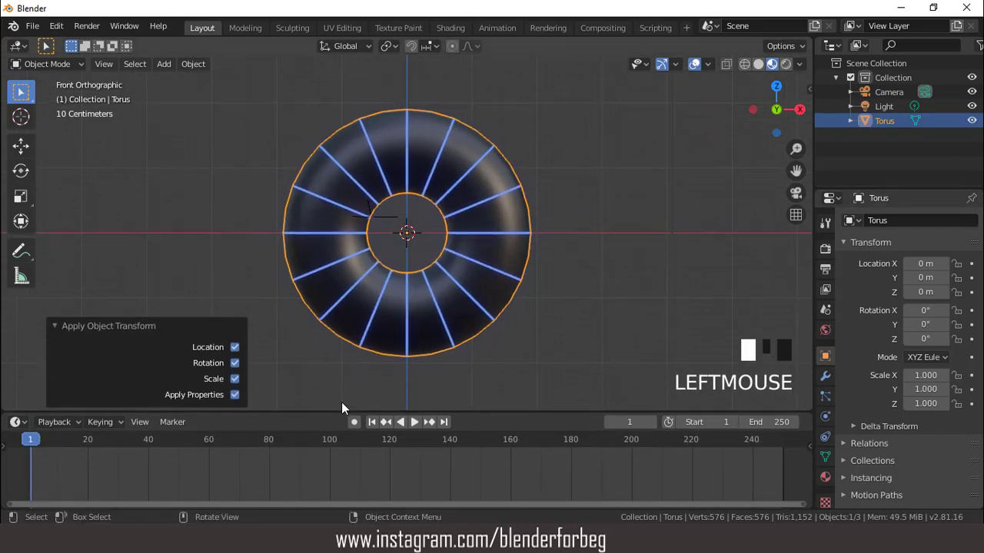
pyautogui.click(353, 421)
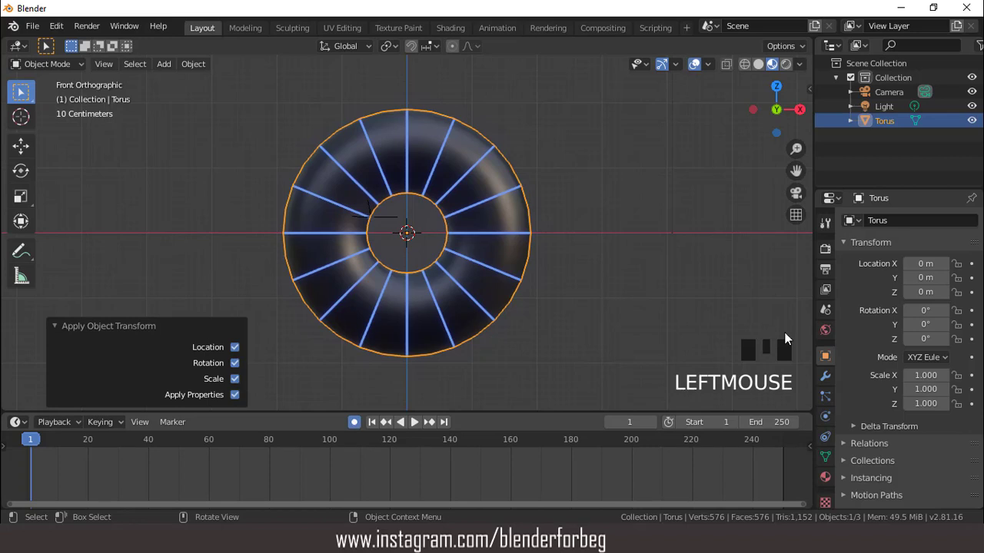
pyautogui.click(971, 324)
# Step: At frame 250, set the torus's Y rotation to 360° as the ending keyframe
pyautogui.click(444, 423)
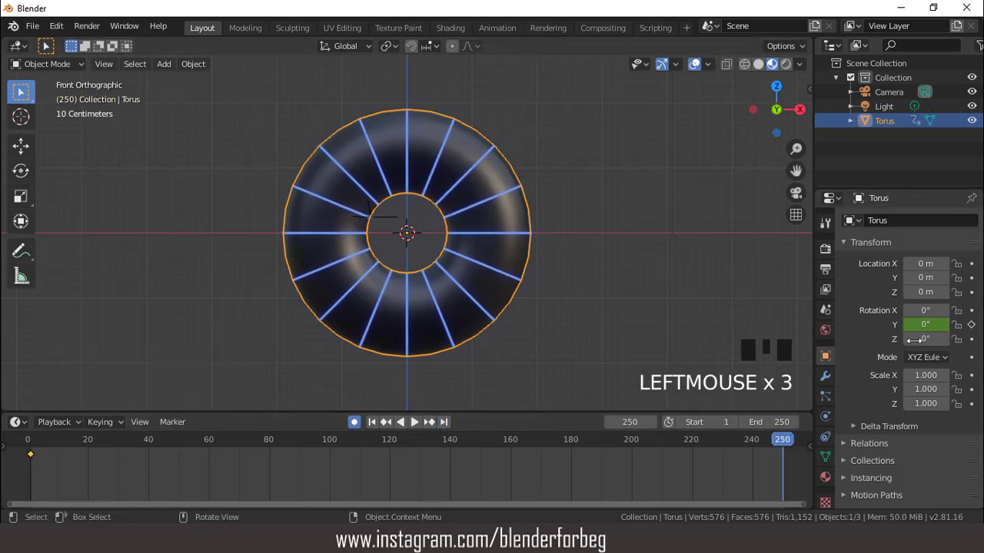
pyautogui.click(923, 324)
pyautogui.write('3')
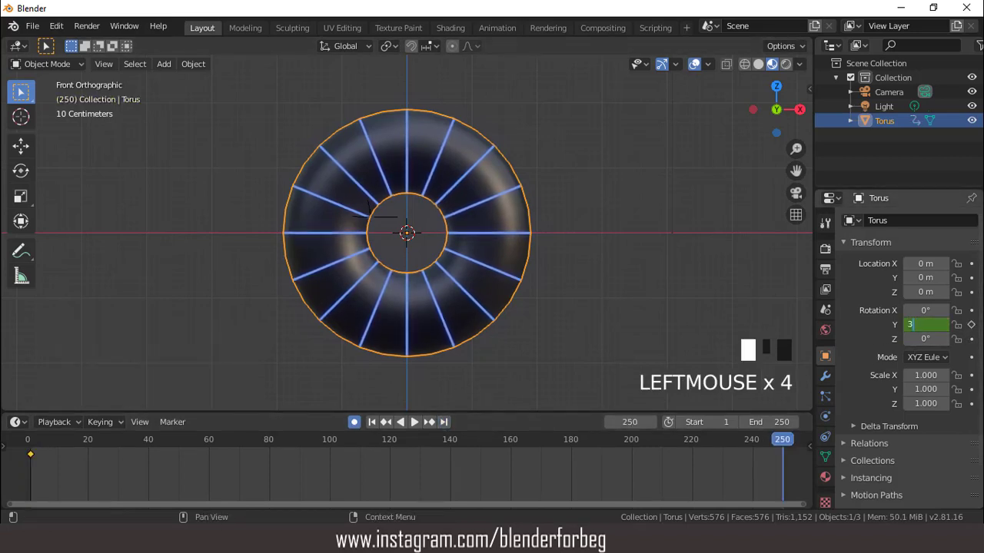
pyautogui.write('60')
pyautogui.press('Return')
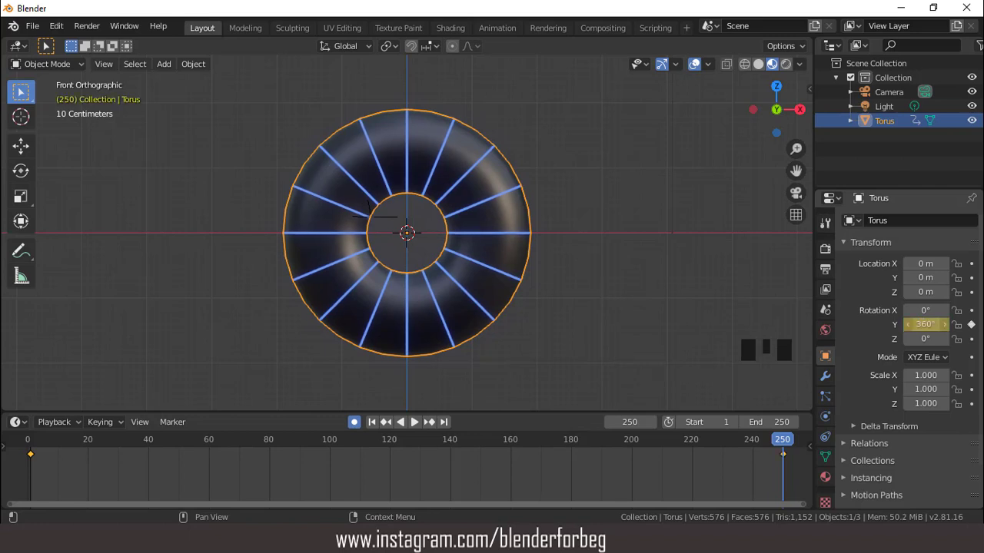
# Step: Play back the torus's rotation animation in the front view and through the camera
pyautogui.click(651, 220)
pyautogui.press('space')
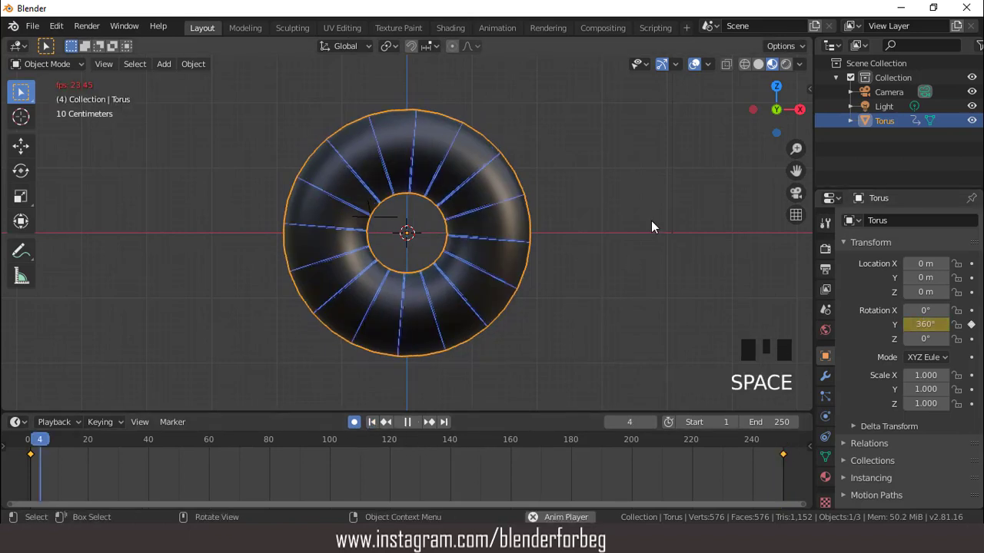
pyautogui.press('space')
pyautogui.click(567, 215)
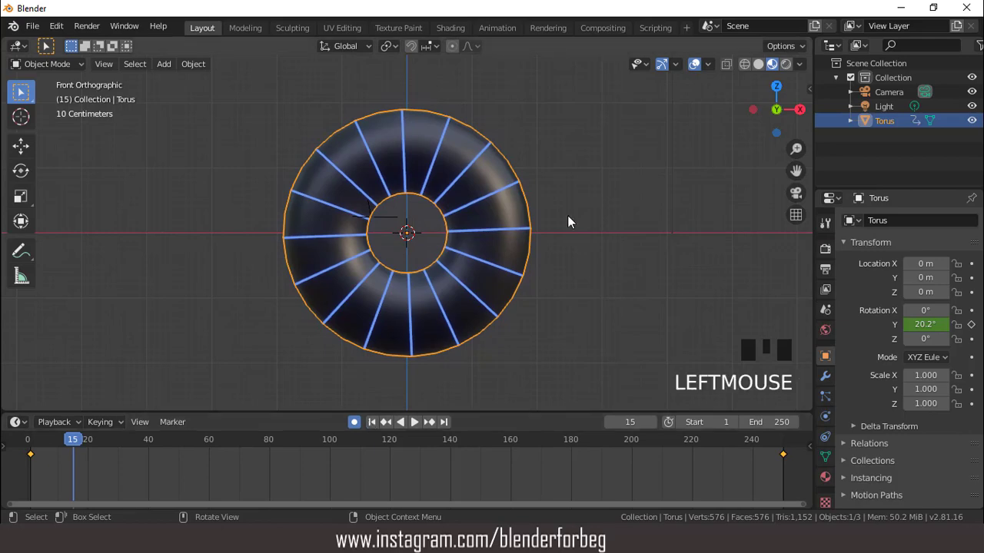
pyautogui.press('KP_0')
pyautogui.press('space')
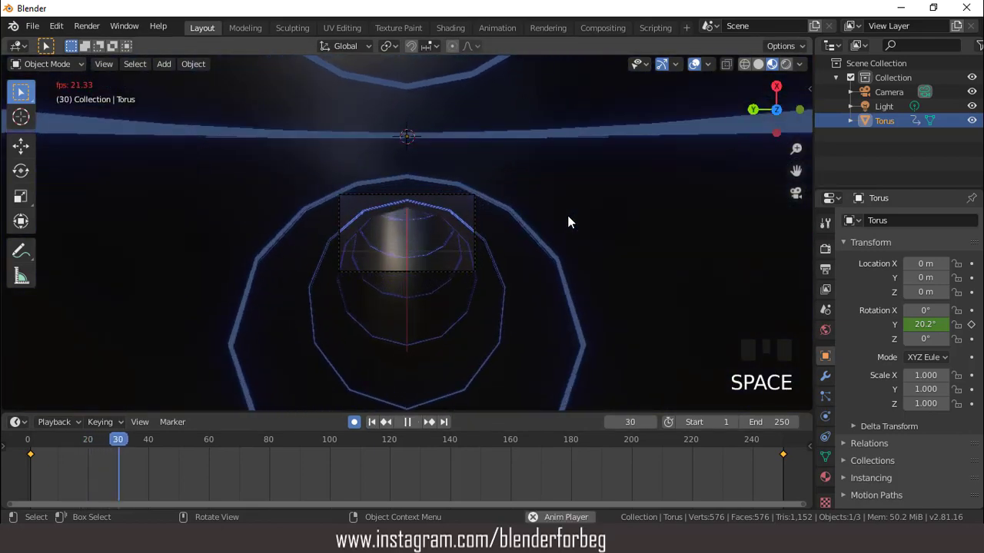
# Step: Stop the playback and set the camera's viewport passepartout opacity to 1.000
pyautogui.press('space')
pyautogui.scroll(5, 553, 213)
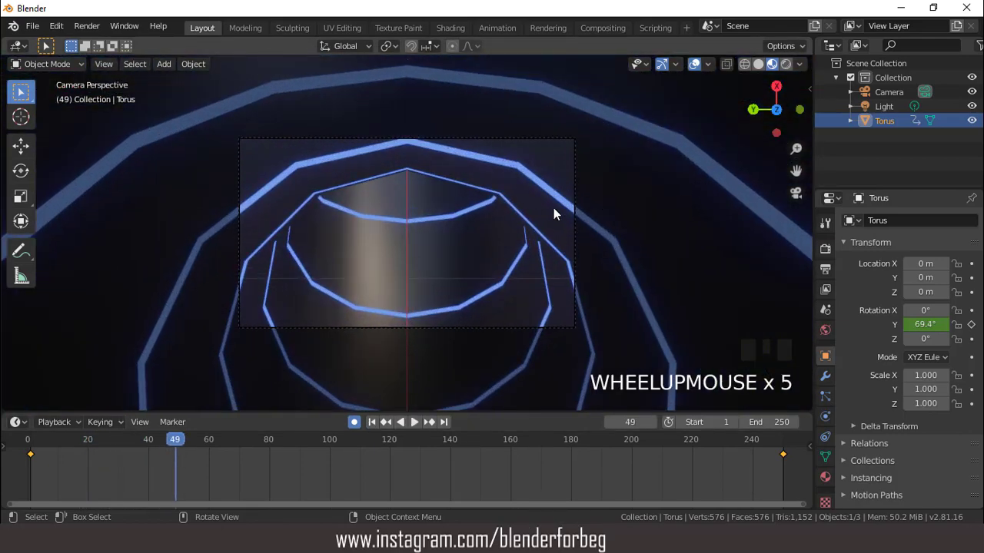
pyautogui.scroll(-4, 554, 213)
pyautogui.click(888, 92)
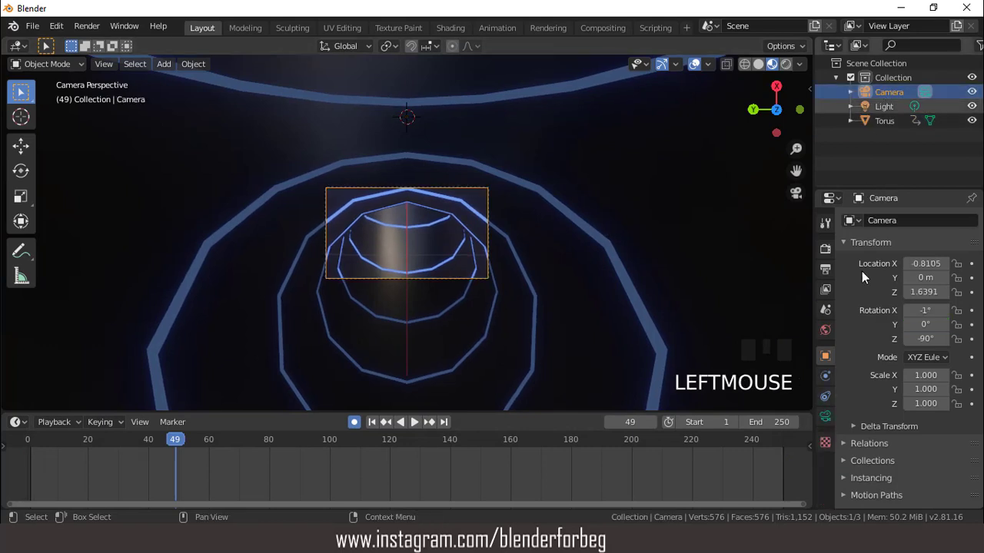
pyautogui.click(824, 416)
pyautogui.scroll(-3, 855, 354)
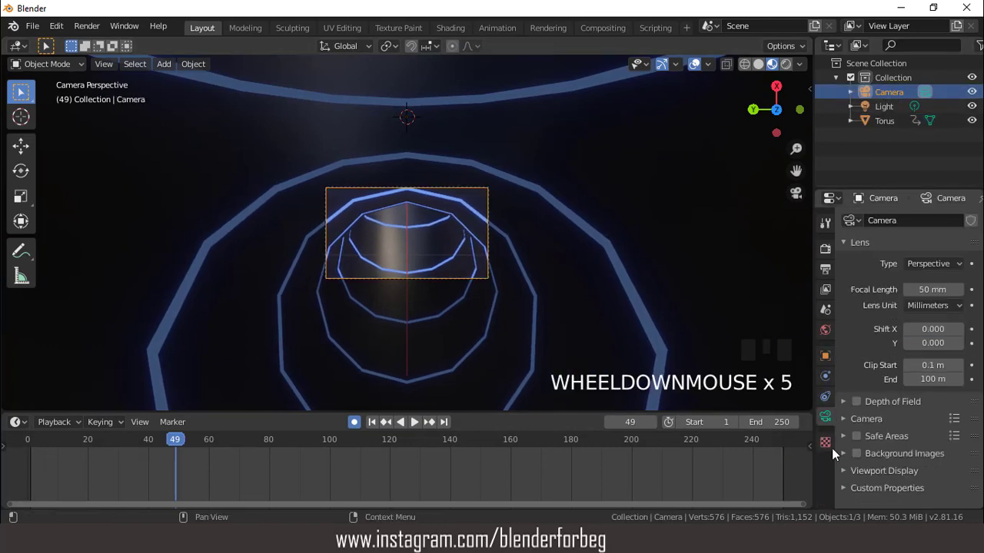
pyautogui.click(844, 472)
pyautogui.scroll(-7, 868, 408)
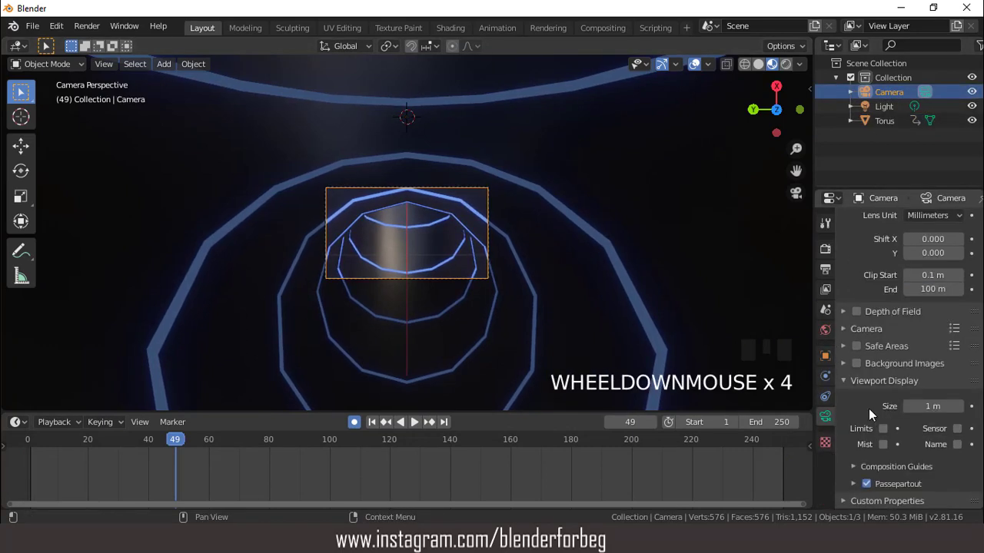
pyautogui.click(854, 483)
pyautogui.scroll(-3, 862, 441)
pyautogui.moveTo(907, 480); pyautogui.dragTo(949, 480)
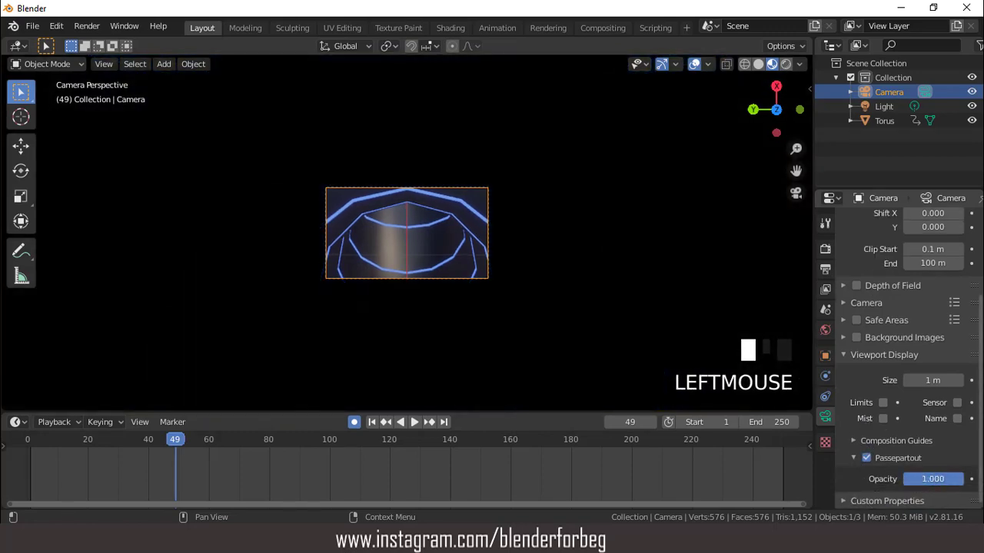
pyautogui.scroll(5, 567, 208)
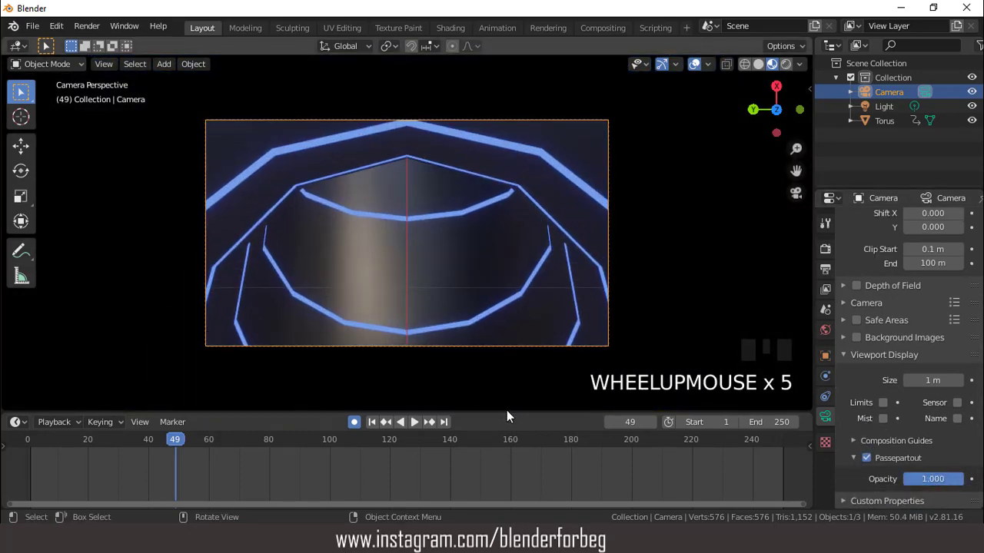
# Step: Shrink the timeline to enlarge the viewport and briefly play the animation through the camera
pyautogui.moveTo(504, 412); pyautogui.dragTo(512, 519)
pyautogui.scroll(3, 512, 283)
pyautogui.scroll(-2, 511, 282)
pyautogui.press('space')
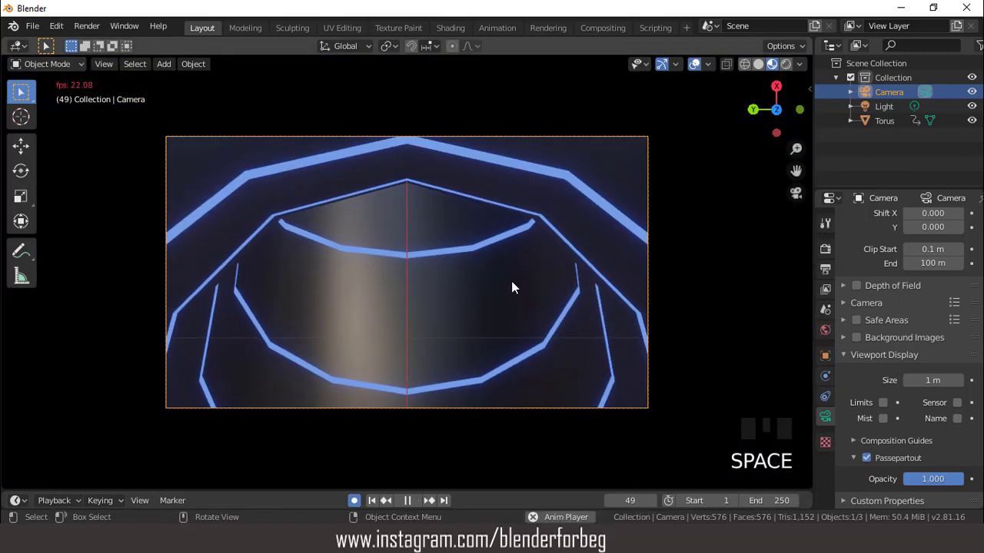
pyautogui.press('space')
pyautogui.scroll(-4, 501, 238)
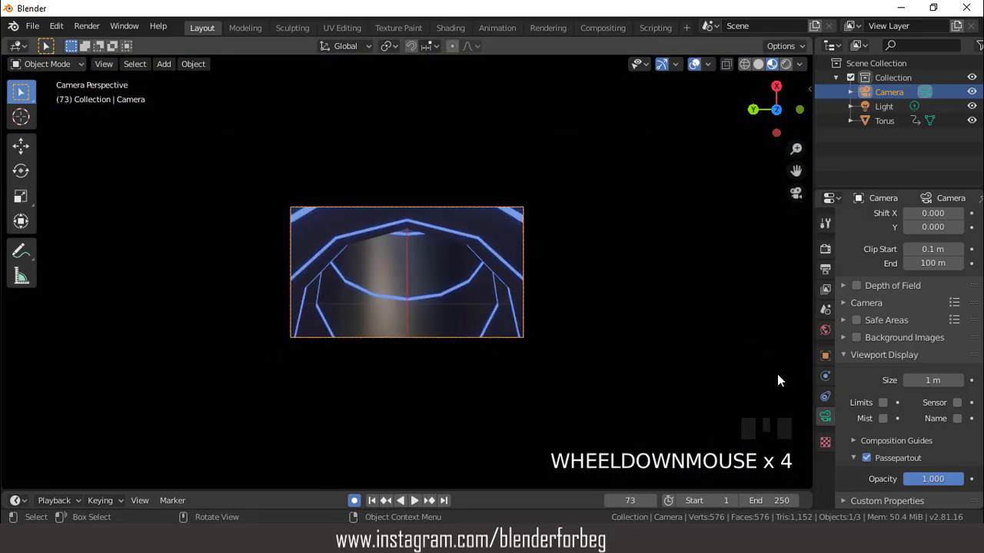
# Step: Set the camera's focal length to 13 mm and preview the animation through the camera
pyautogui.scroll(2, 901, 264)
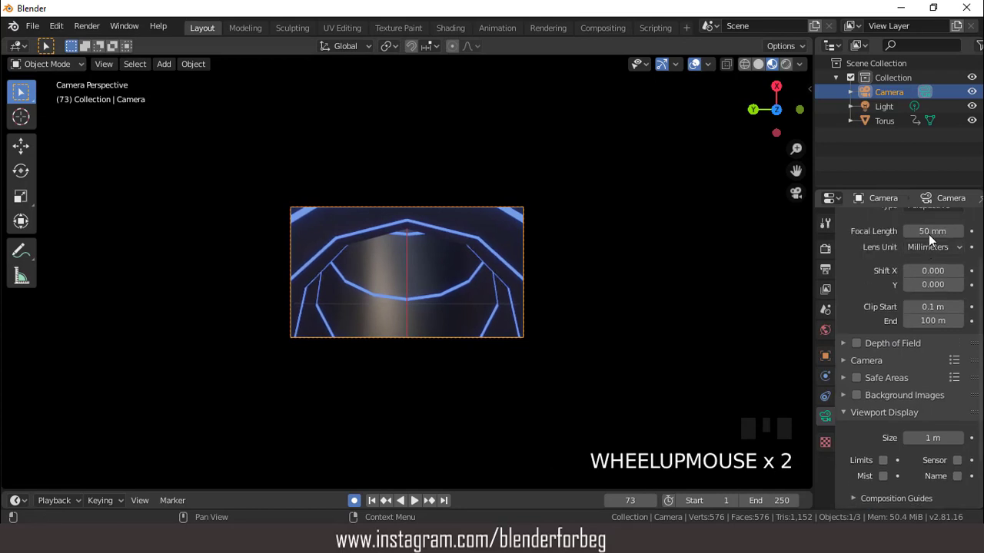
pyautogui.moveTo(928, 233); pyautogui.dragTo(867, 232)
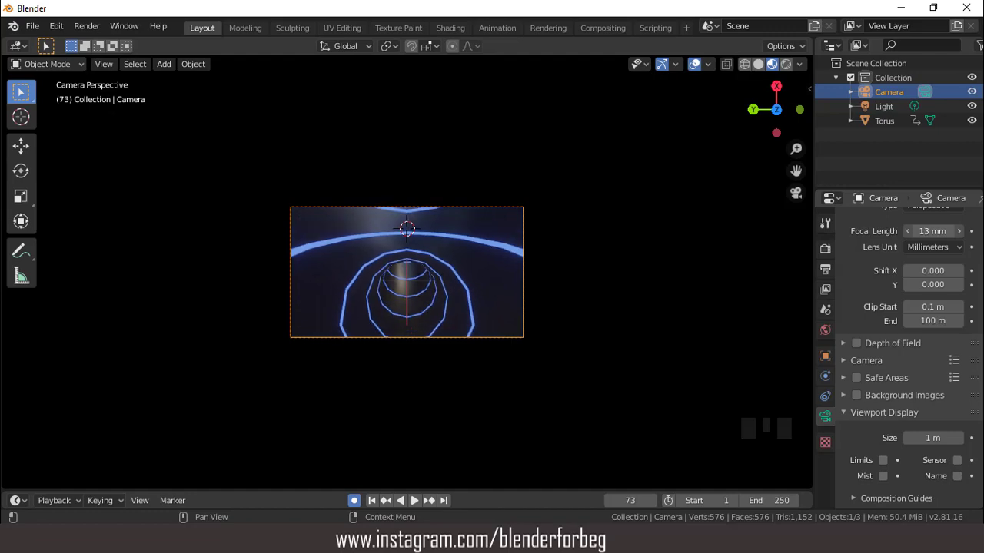
pyautogui.scroll(5, 554, 198)
pyautogui.press('space')
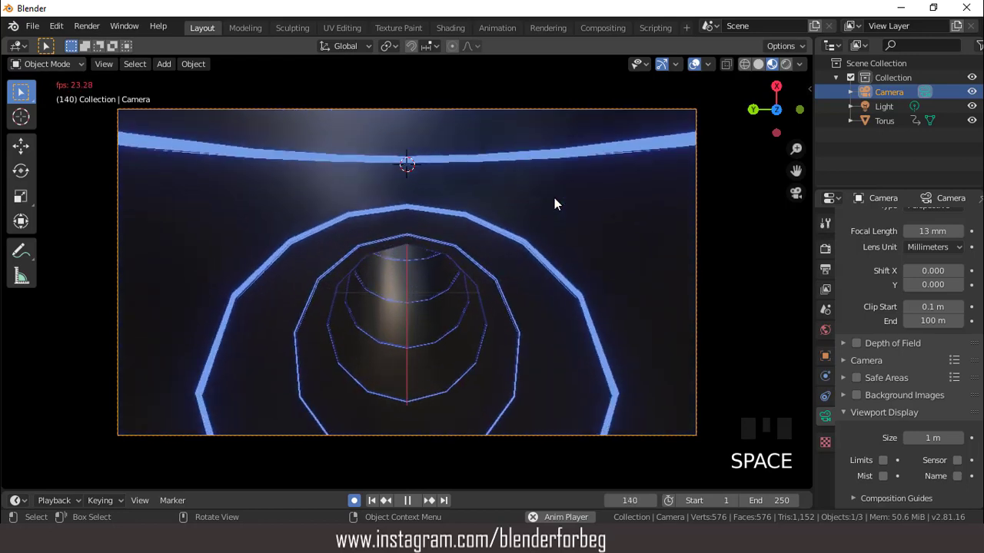
pyautogui.press('space')
pyautogui.scroll(-3, 554, 203)
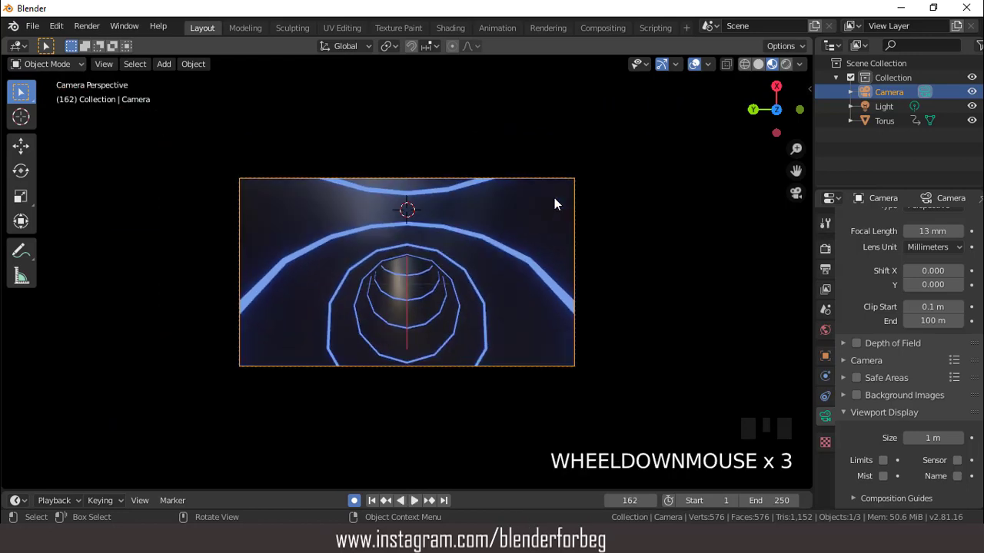
# Step: From the front view, select the torus and add a Subdivision Surface modifier to it
pyautogui.press('KP_1')
pyautogui.click(459, 202)
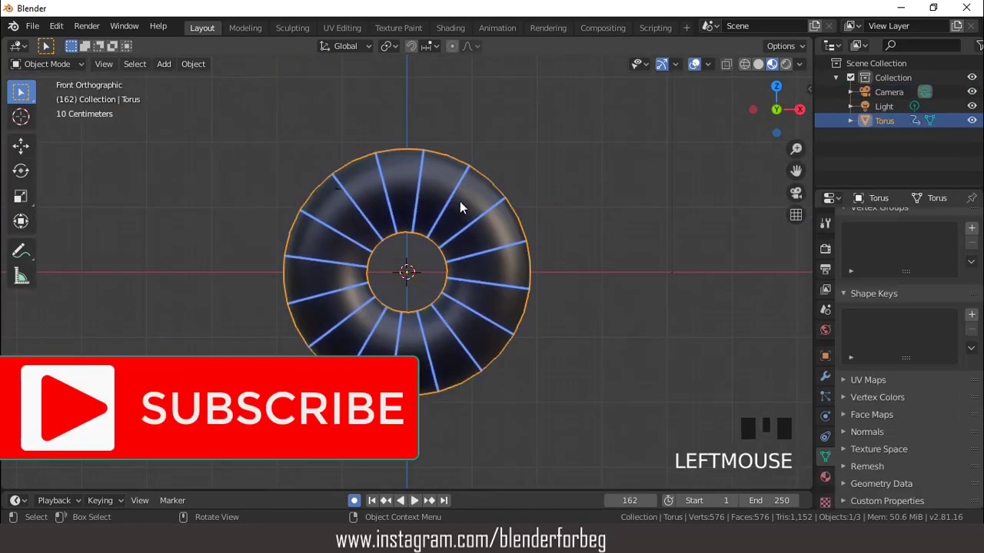
pyautogui.scroll(1, 461, 209)
pyautogui.click(824, 377)
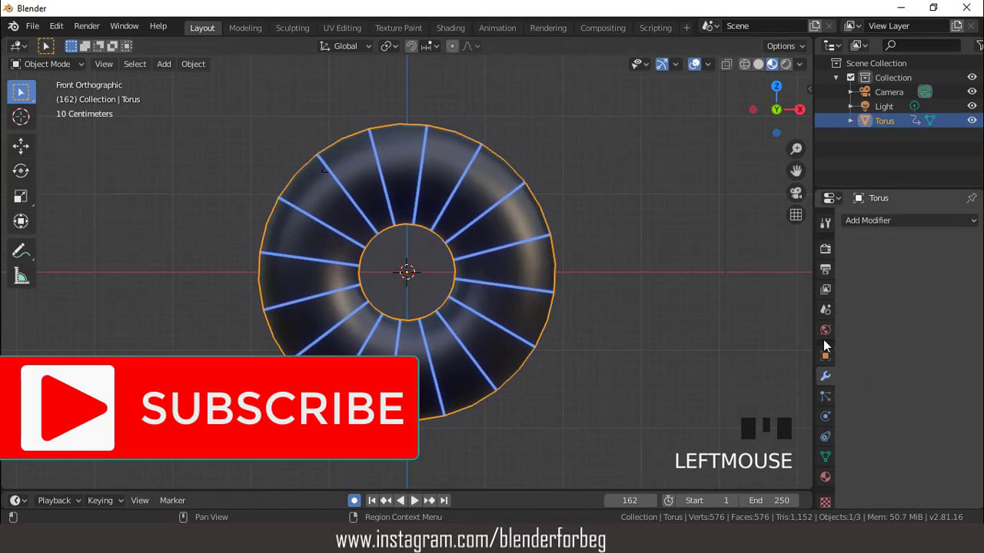
pyautogui.click(862, 221)
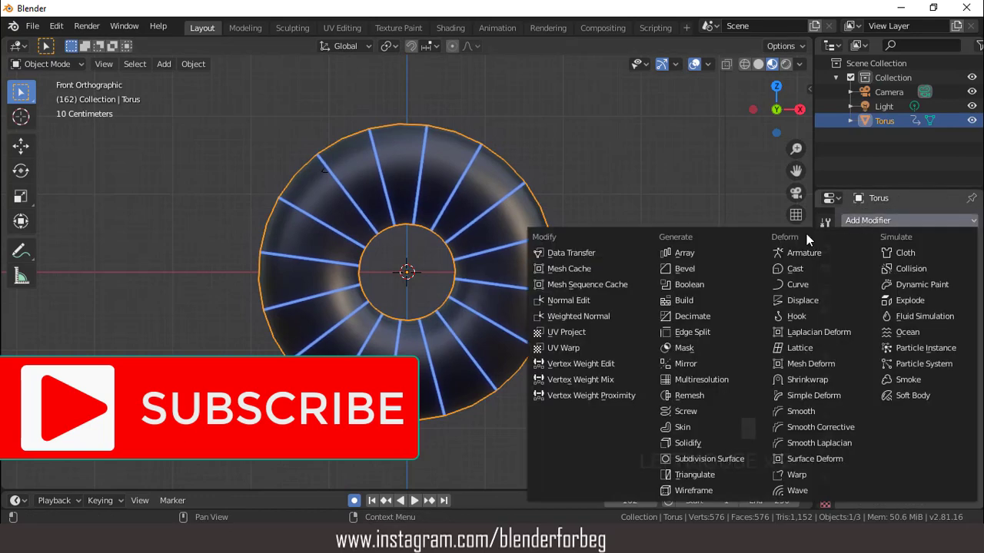
pyautogui.click(708, 457)
pyautogui.scroll(3, 555, 298)
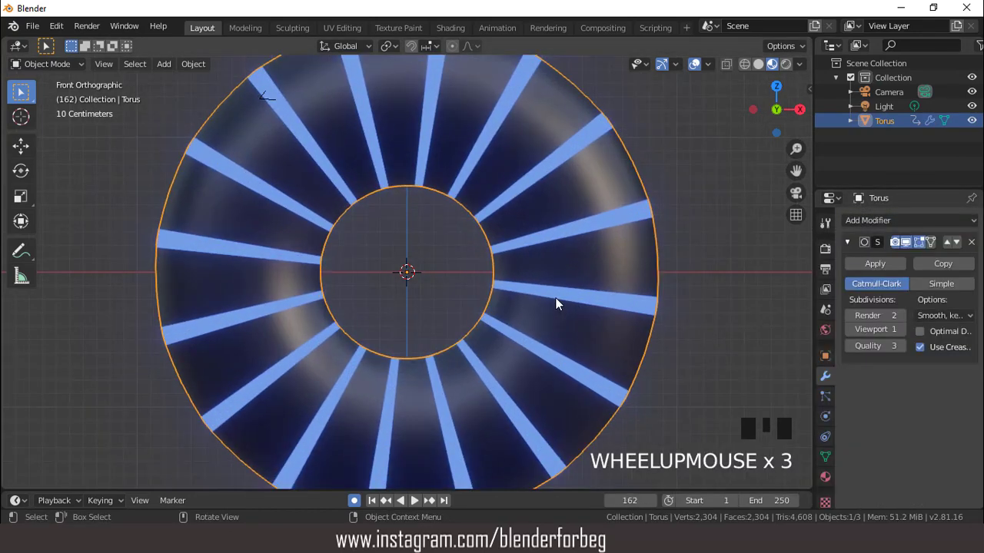
pyautogui.scroll(1, 555, 303)
pyautogui.scroll(-3, 555, 303)
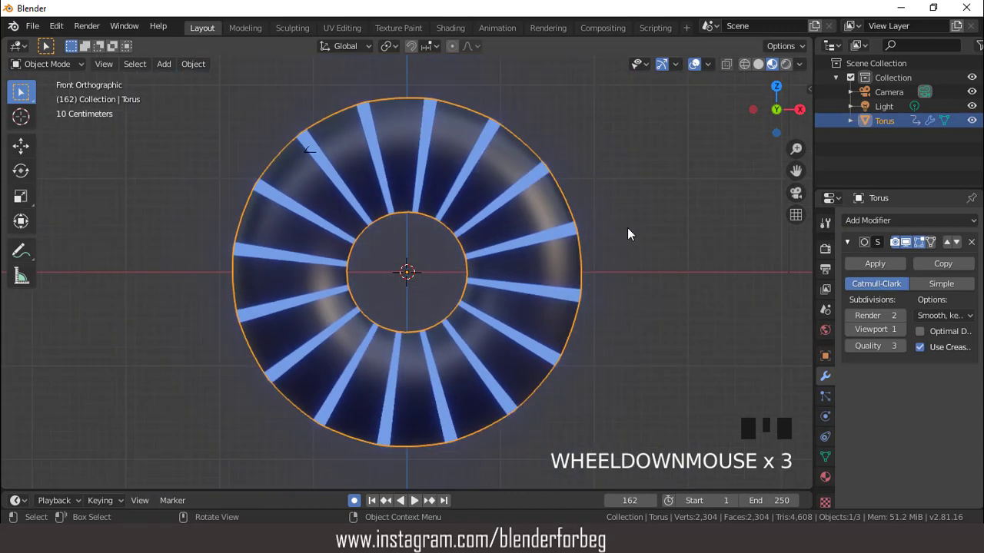
# Step: Enter Edit Mode on the torus, turn off the subdivision modifier's edit-mode display, and switch to face selection
pyautogui.press('Tab')
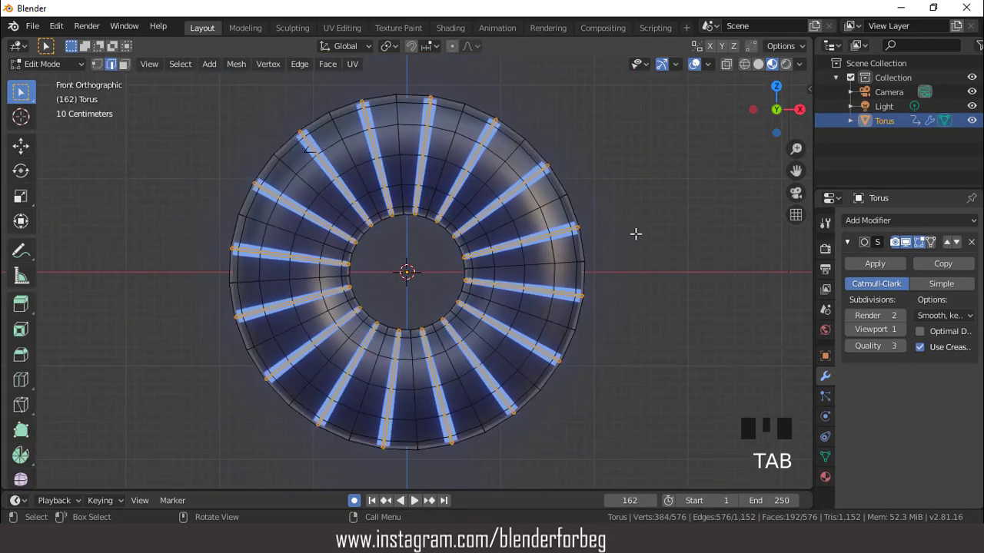
pyautogui.scroll(1, 635, 234)
pyautogui.click(713, 243)
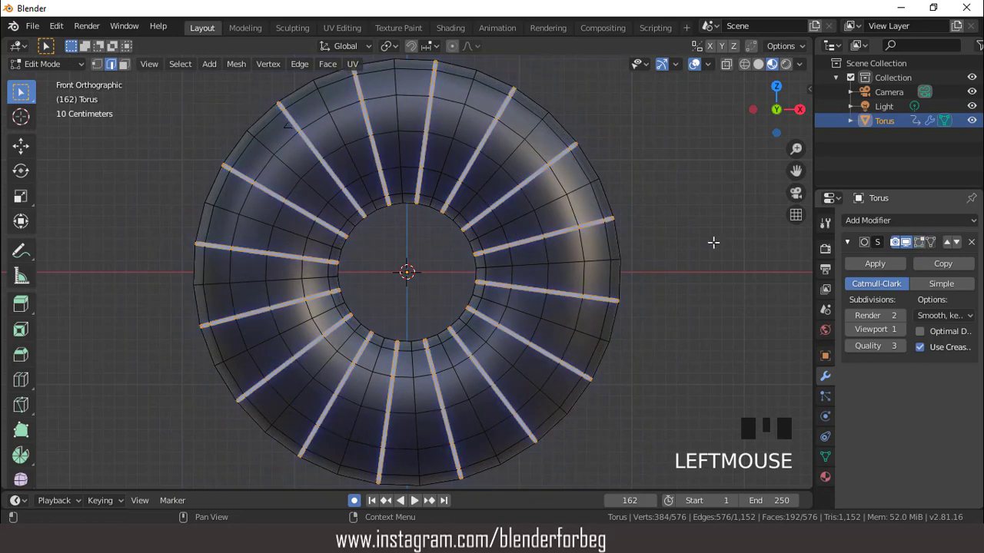
pyautogui.scroll(2, 687, 236)
pyautogui.scroll(2, 686, 235)
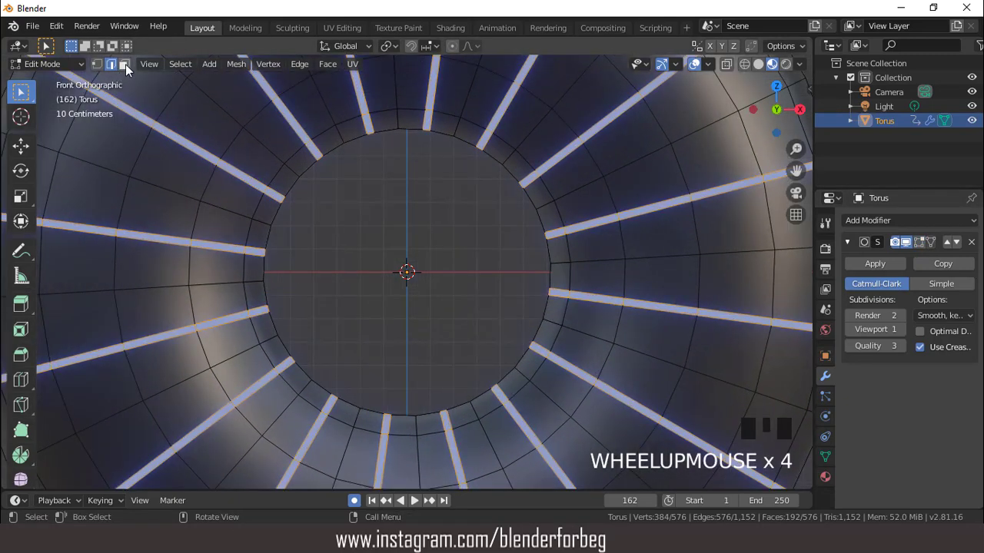
pyautogui.click(125, 65)
pyautogui.scroll(3, 286, 258)
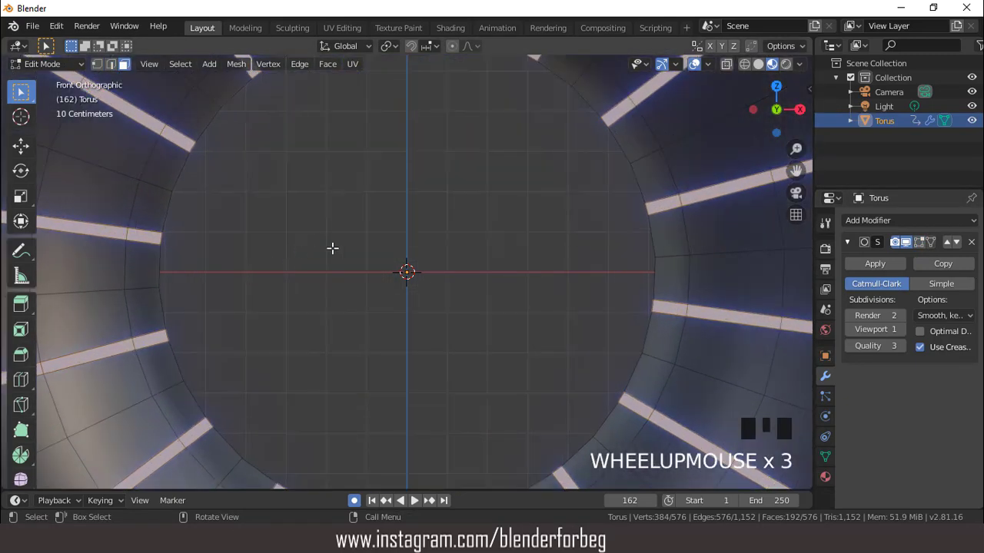
pyautogui.press('i')
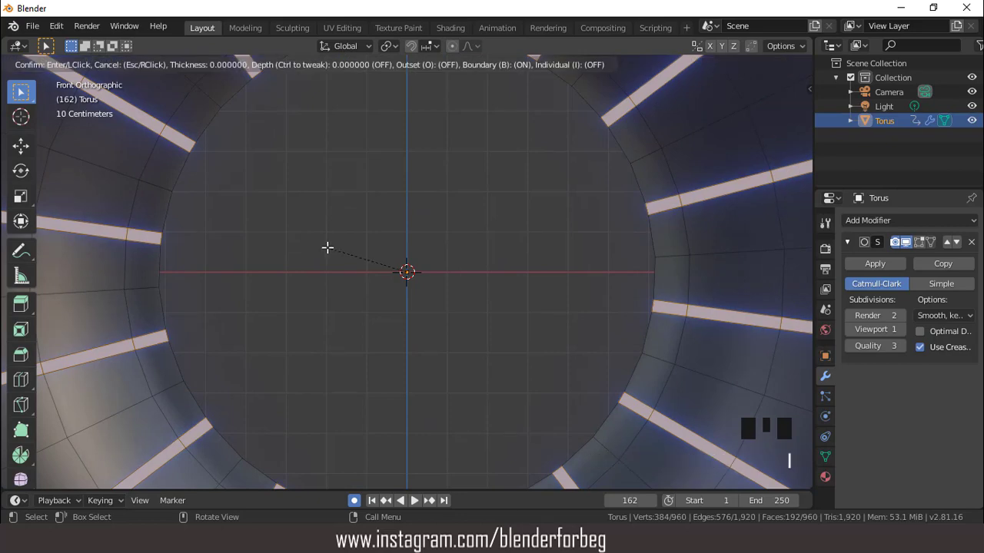
pyautogui.press('Escape')
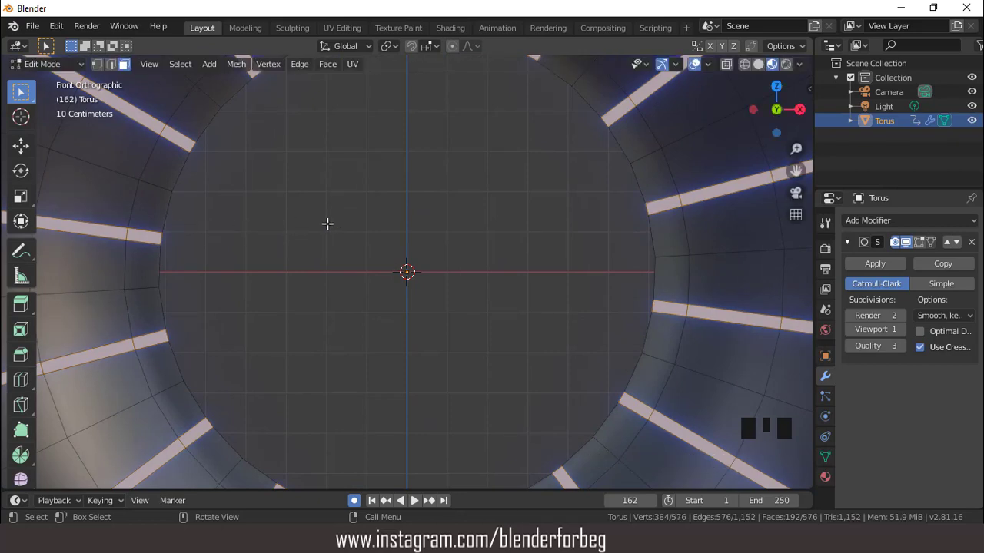
pyautogui.scroll(-2, 361, 224)
pyautogui.scroll(1, 361, 225)
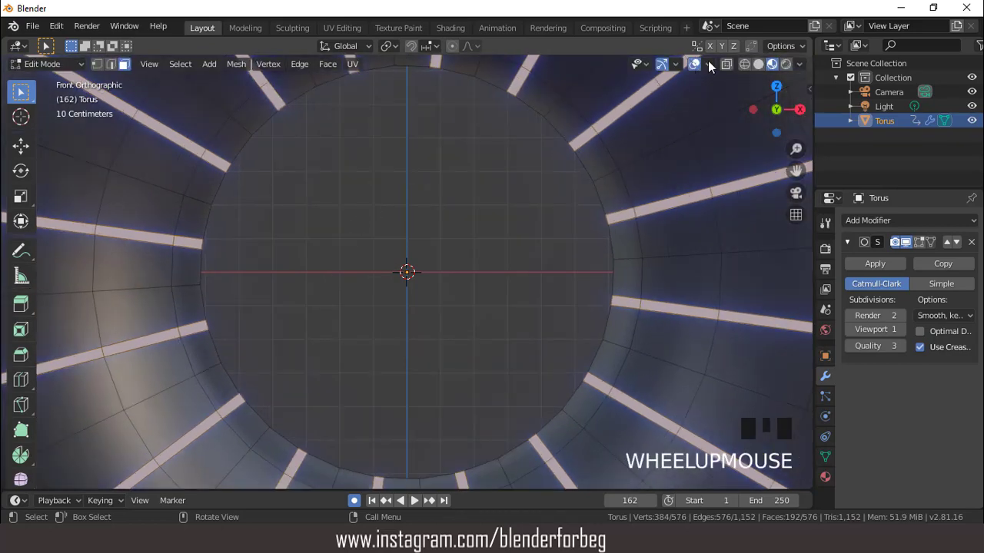
# Step: Switch to solid shading and inset the selected ring faces with a thickness of about 0.0089 m
pyautogui.click(758, 64)
pyautogui.scroll(-3, 612, 144)
pyautogui.scroll(-3, 612, 144)
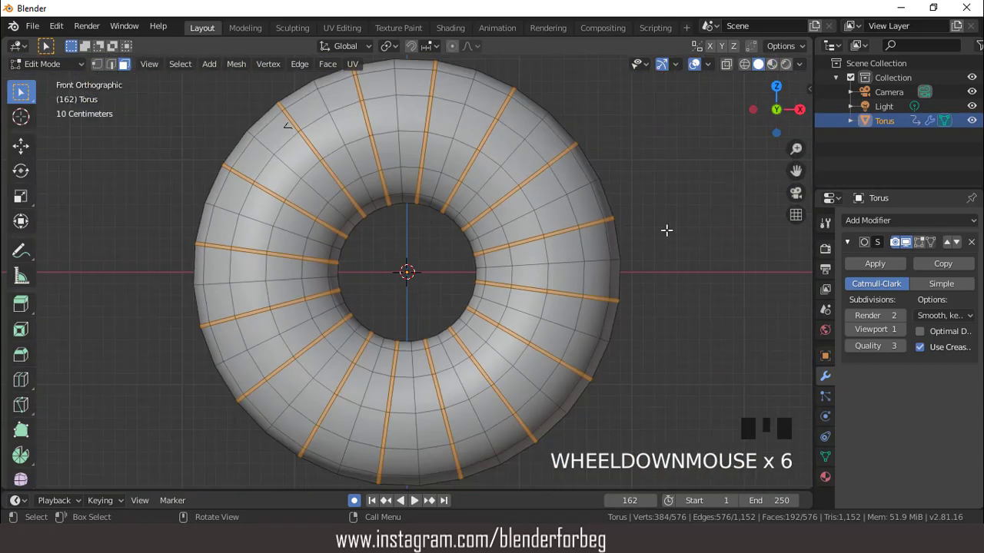
pyautogui.scroll(5, 667, 233)
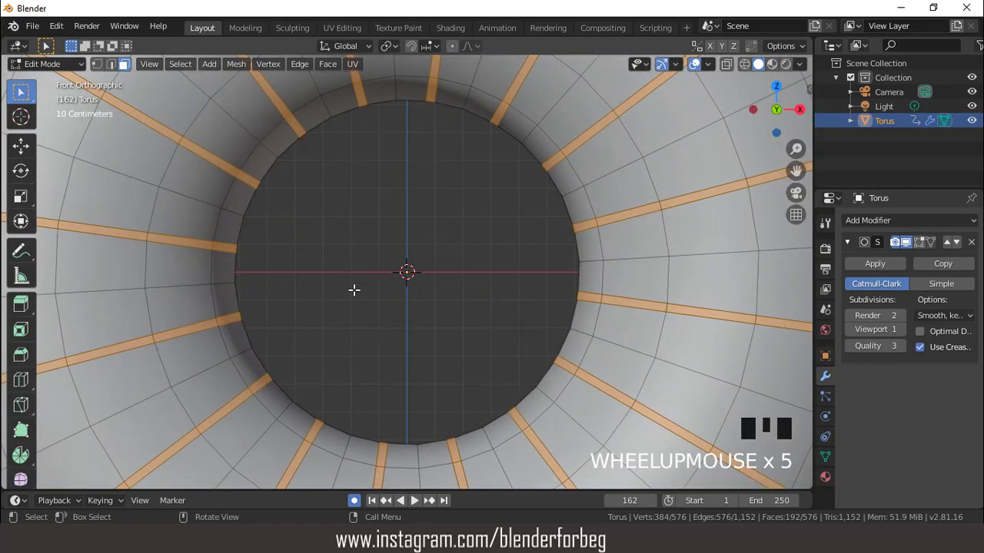
pyautogui.press('i')
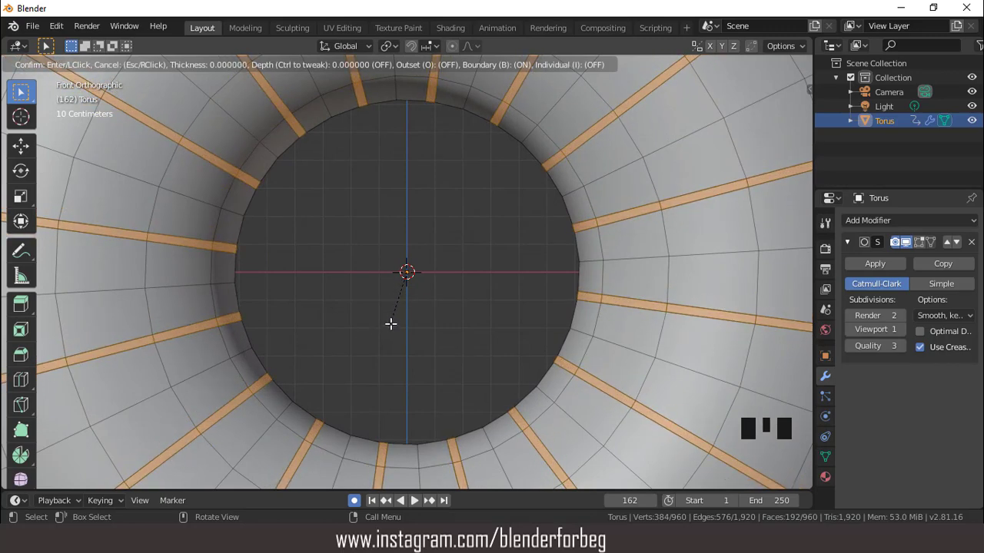
pyautogui.click(394, 320)
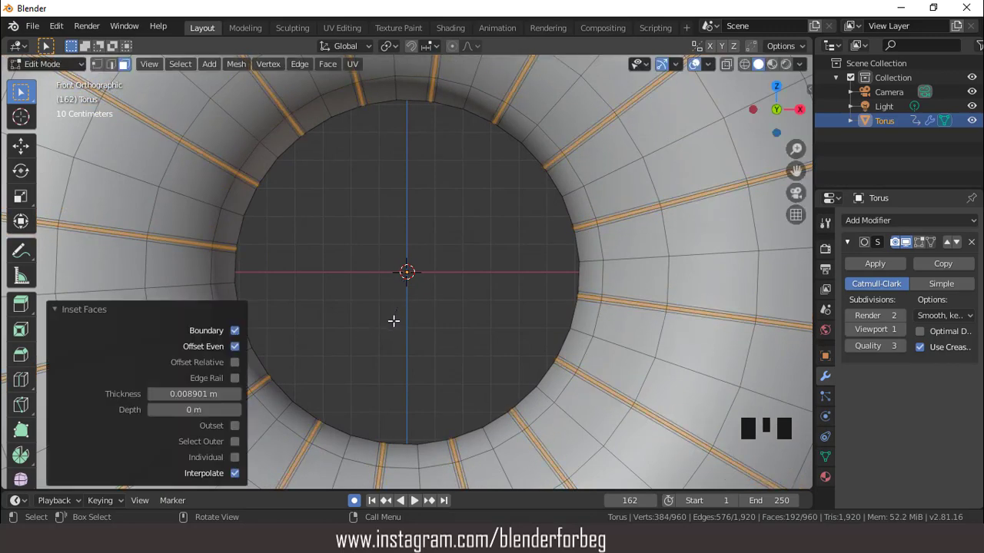
pyautogui.scroll(-6, 342, 274)
pyautogui.scroll(4, 384, 265)
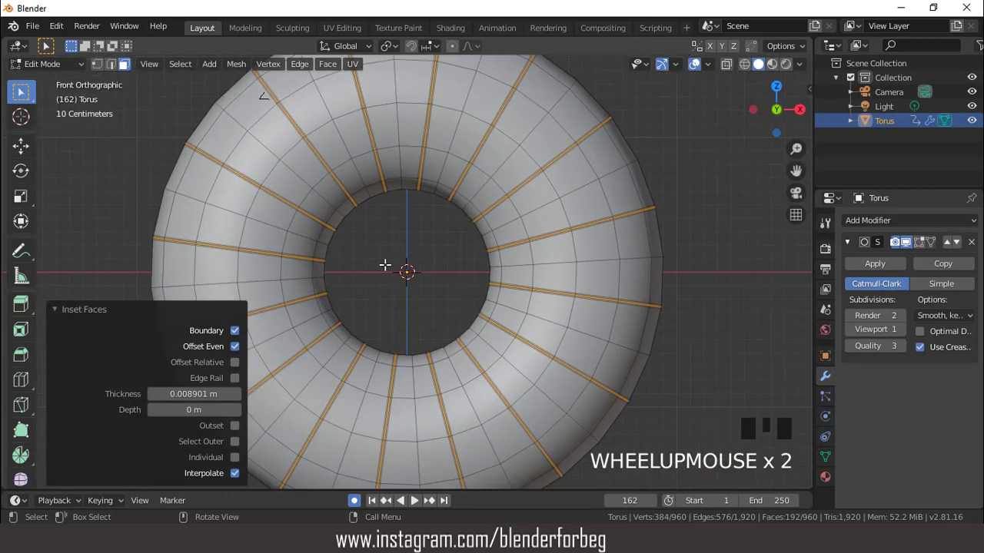
pyautogui.scroll(2, 519, 213)
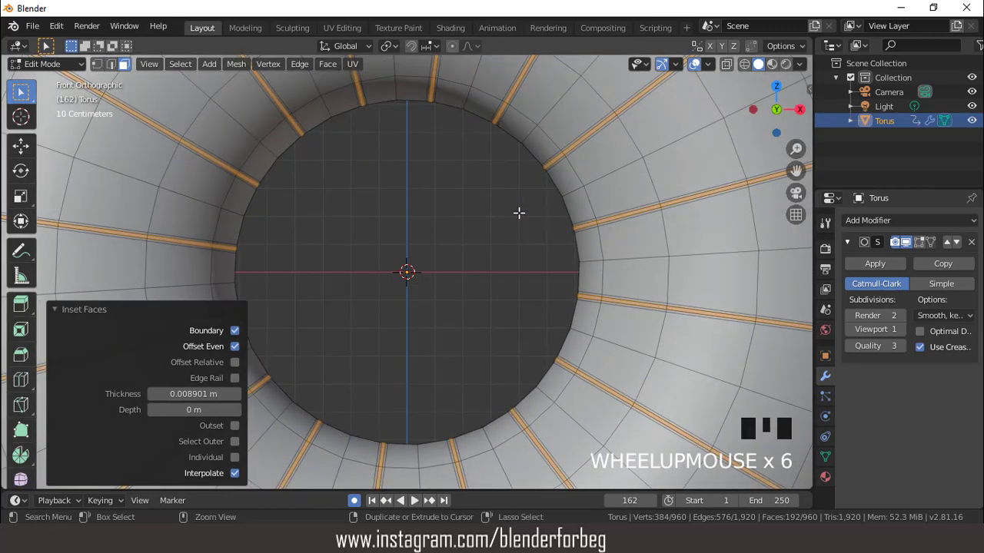
# Step: Invert the face selection, assign the black Material.001 to it, and return to material preview shading
pyautogui.hotkey('ctrl', 'i')
pyautogui.scroll(-4, 530, 202)
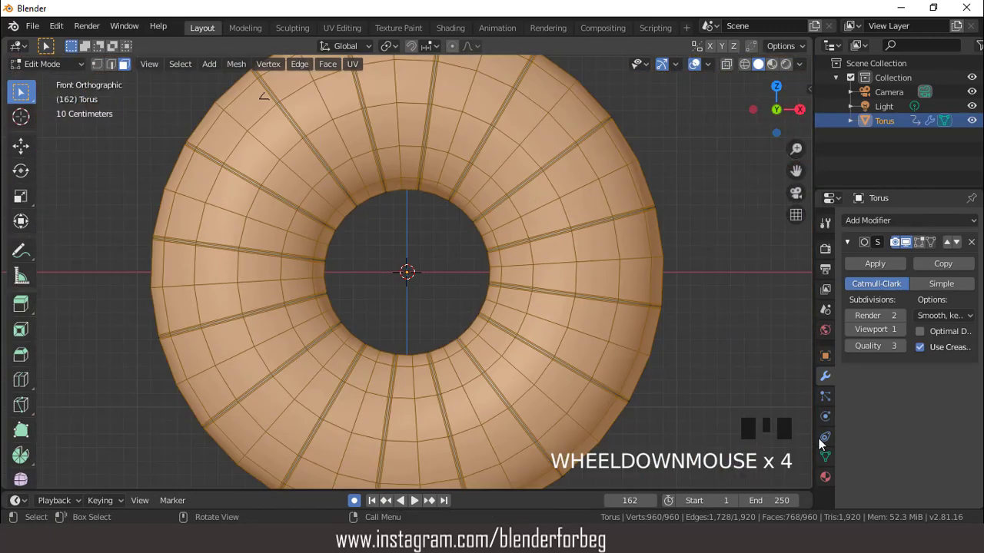
pyautogui.click(825, 476)
pyautogui.click(883, 224)
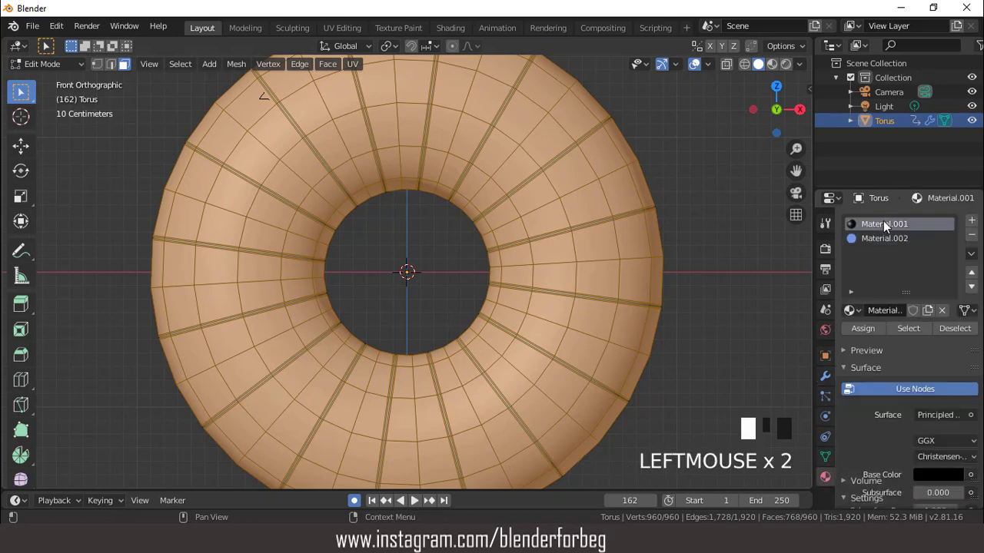
pyautogui.click(855, 328)
pyautogui.click(772, 65)
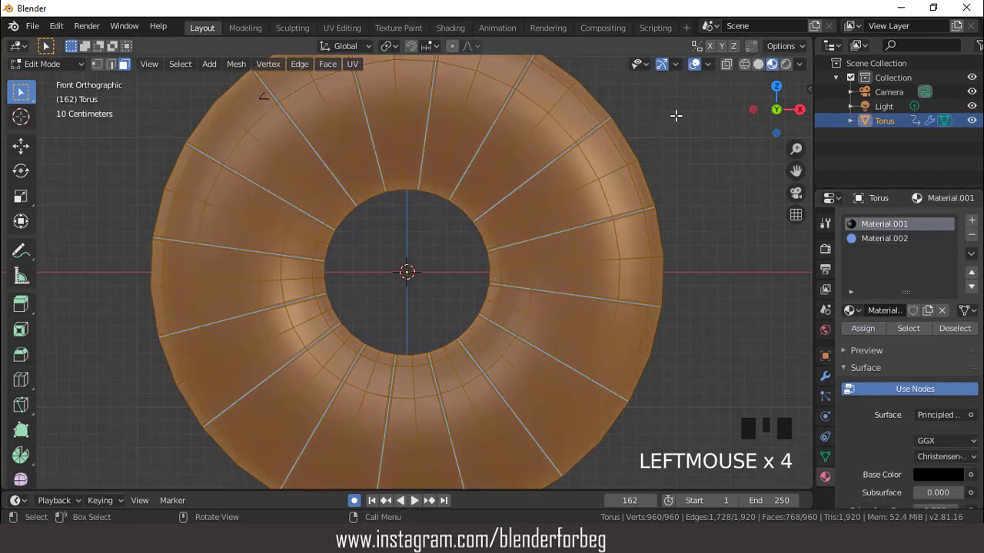
pyautogui.scroll(2, 675, 113)
pyautogui.scroll(-2, 674, 116)
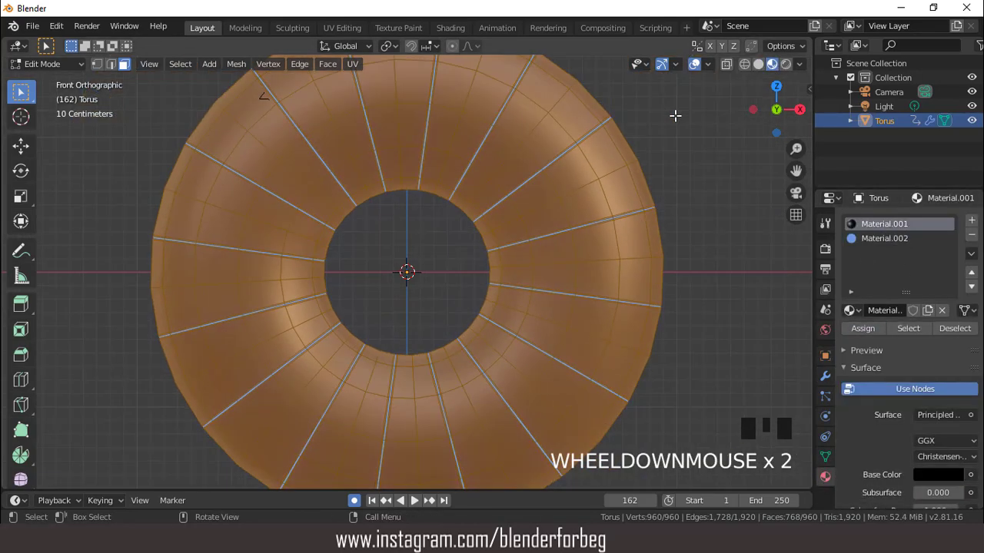
# Step: Turn the torus's Subdivision Surface edit-mode display back on
pyautogui.click(825, 376)
pyautogui.click(929, 243)
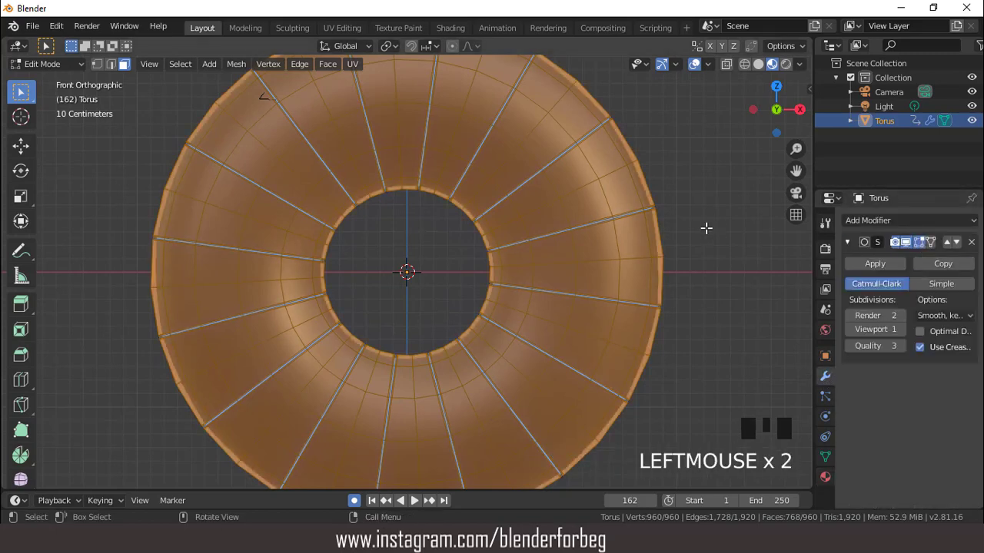
# Step: Leave Edit Mode and apply the torus's Subdivision Surface modifier
pyautogui.scroll(1, 700, 222)
pyautogui.scroll(-4, 697, 223)
pyautogui.press('Tab')
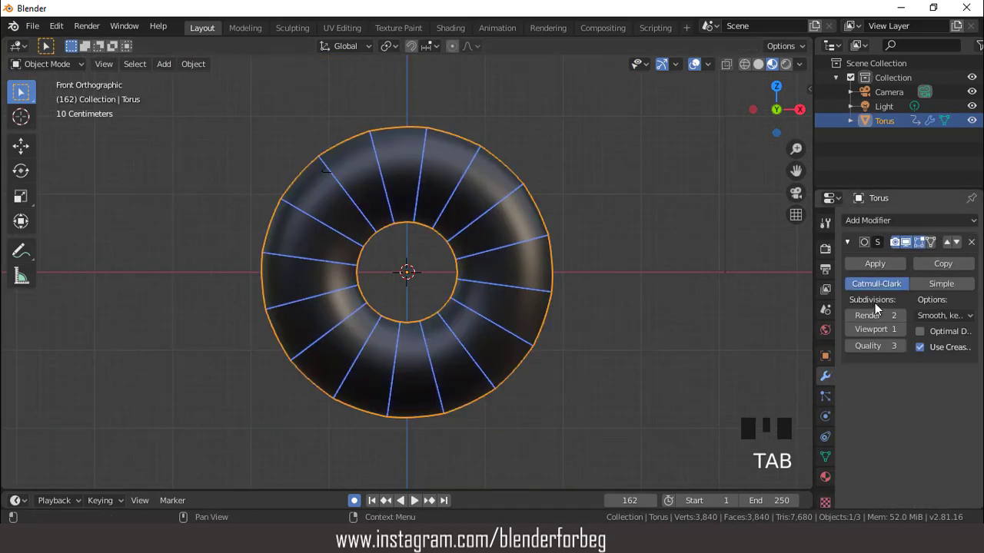
pyautogui.click(873, 263)
# Step: Play the animation through the camera to check the glowing rings, and return to the front view
pyautogui.scroll(2, 546, 219)
pyautogui.press('KP_0')
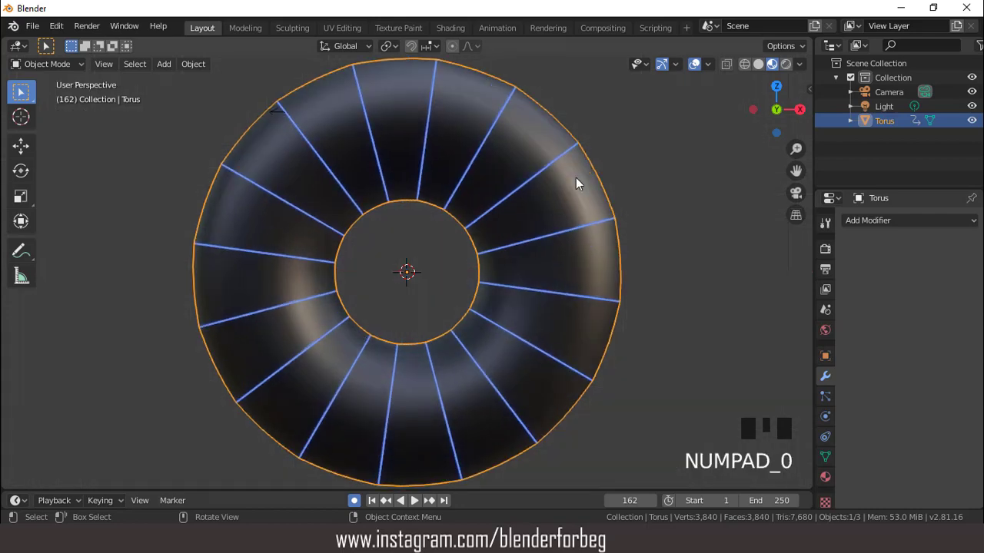
pyautogui.scroll(3, 575, 183)
pyautogui.press('space')
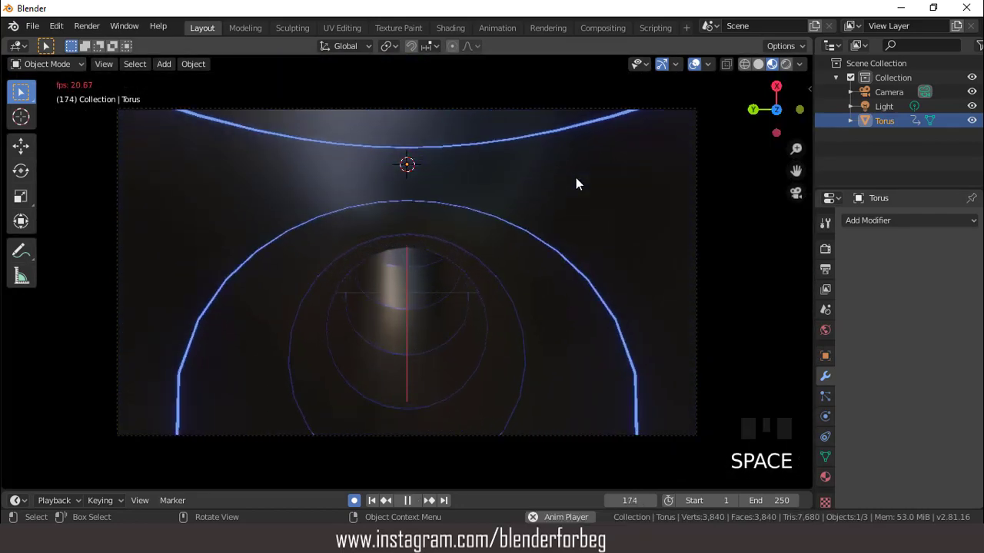
pyautogui.press('space')
pyautogui.press('KP_1')
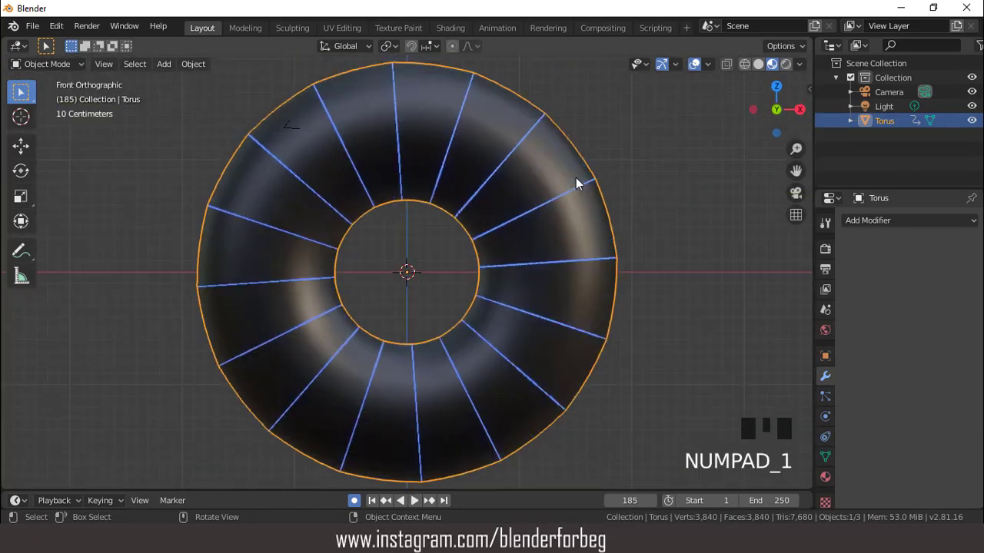
# Step: In Edit Mode, clear the torus's face selection and select only the faces that use Material.002
pyautogui.press('Tab')
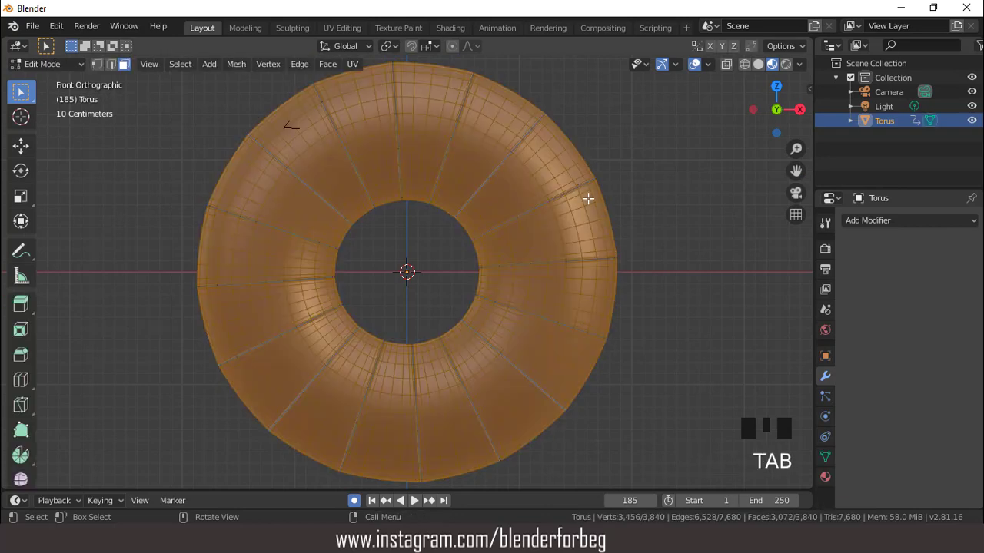
pyautogui.click(825, 476)
pyautogui.click(705, 273)
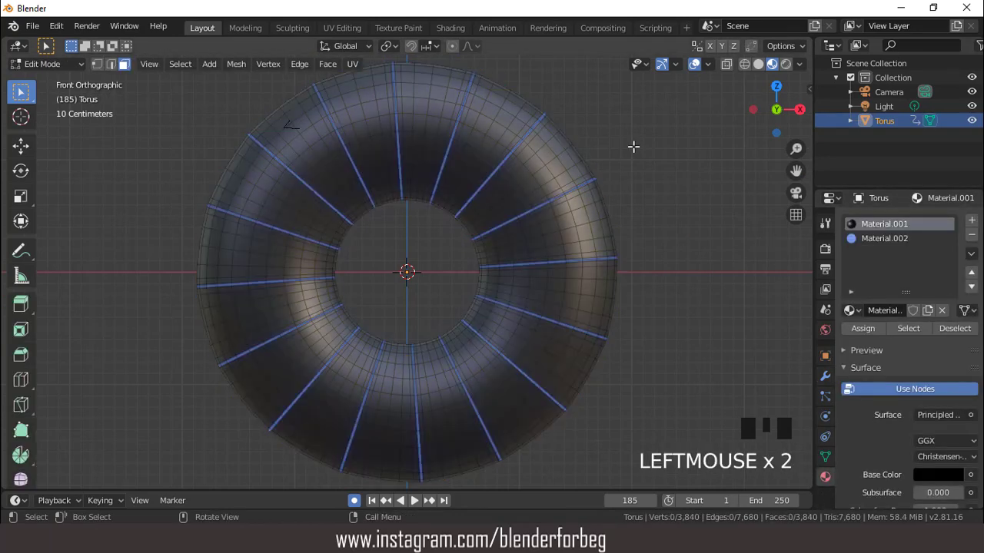
pyautogui.click(869, 239)
pyautogui.click(908, 328)
# Step: Grow the ring face selection by one step and assign the blue Material.002 to it
pyautogui.scroll(5, 573, 239)
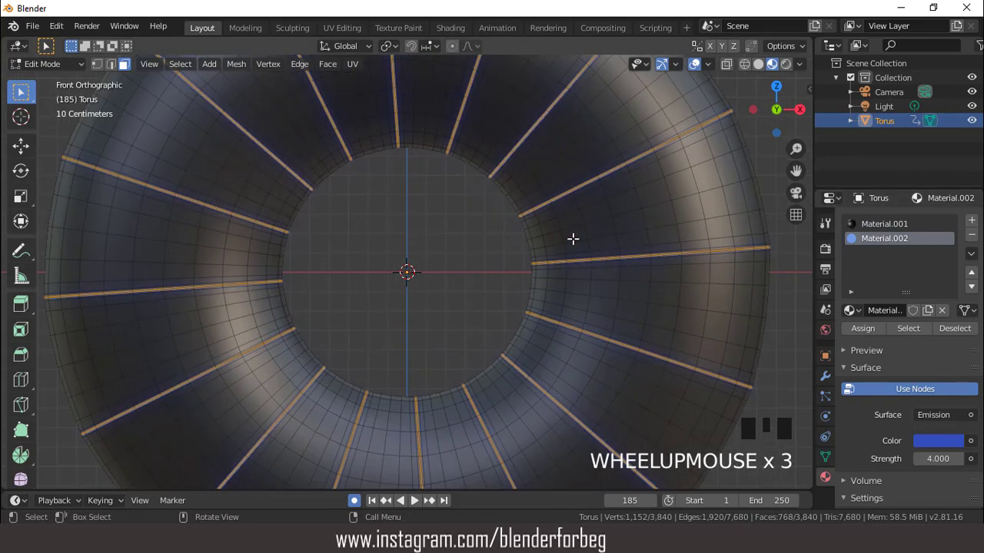
pyautogui.scroll(1, 644, 247)
pyautogui.press('ctrl')
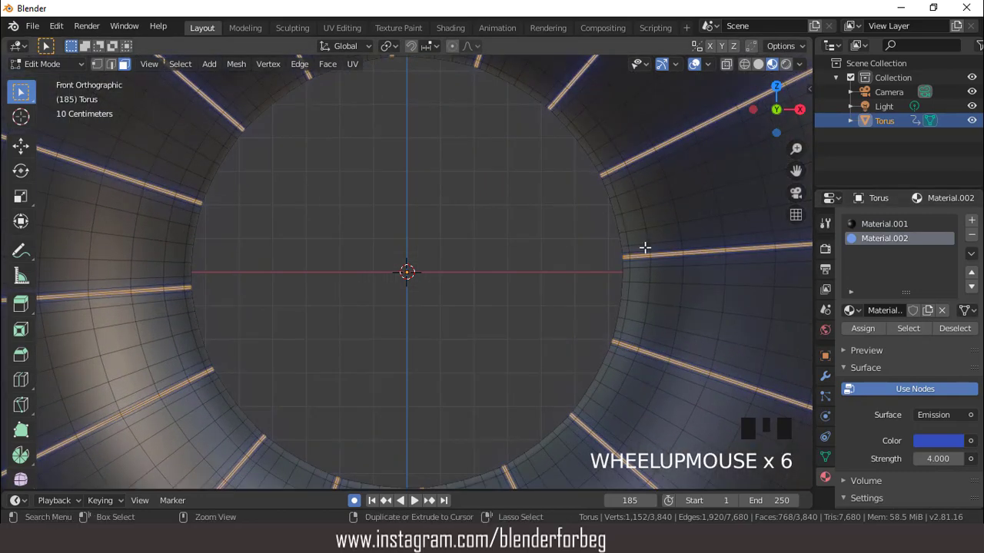
pyautogui.press('ctrl+KP_Add')
pyautogui.scroll(-7, 645, 247)
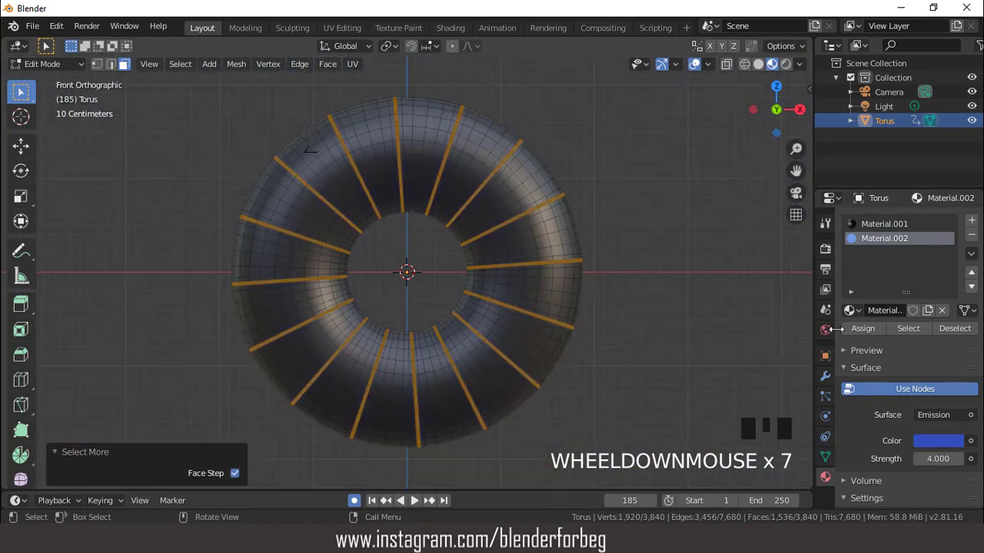
pyautogui.click(862, 328)
pyautogui.scroll(-3, 621, 189)
pyautogui.scroll(3, 621, 189)
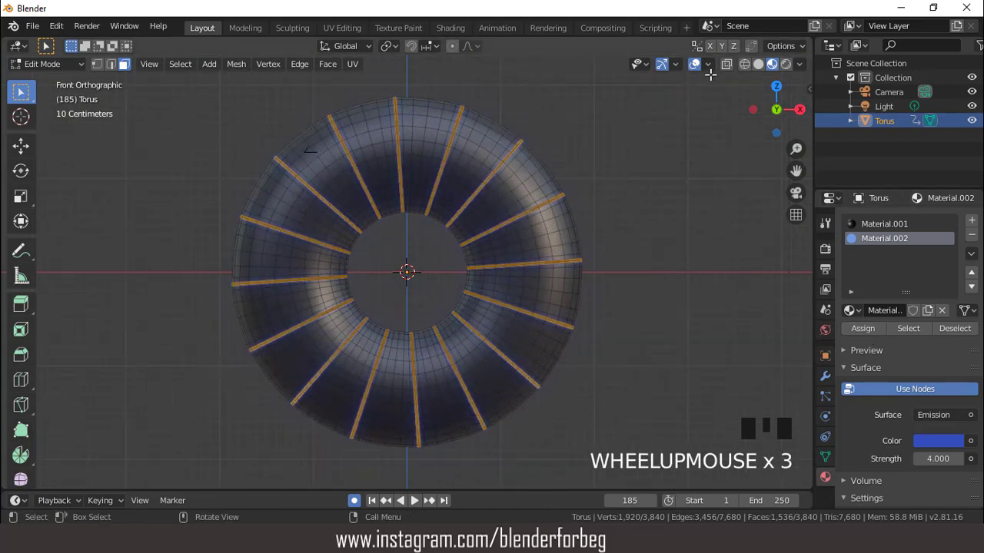
# Step: Play the animation through the camera with overlays hidden, and restore the overlays in the front view
pyautogui.click(693, 65)
pyautogui.scroll(2, 622, 115)
pyautogui.scroll(-2, 622, 114)
pyautogui.press('KP_0')
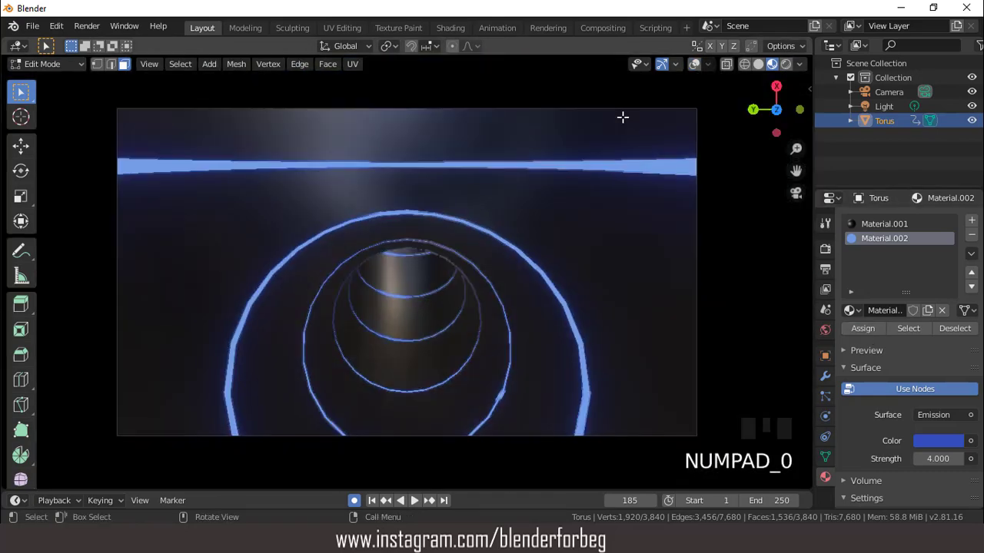
pyautogui.press('space')
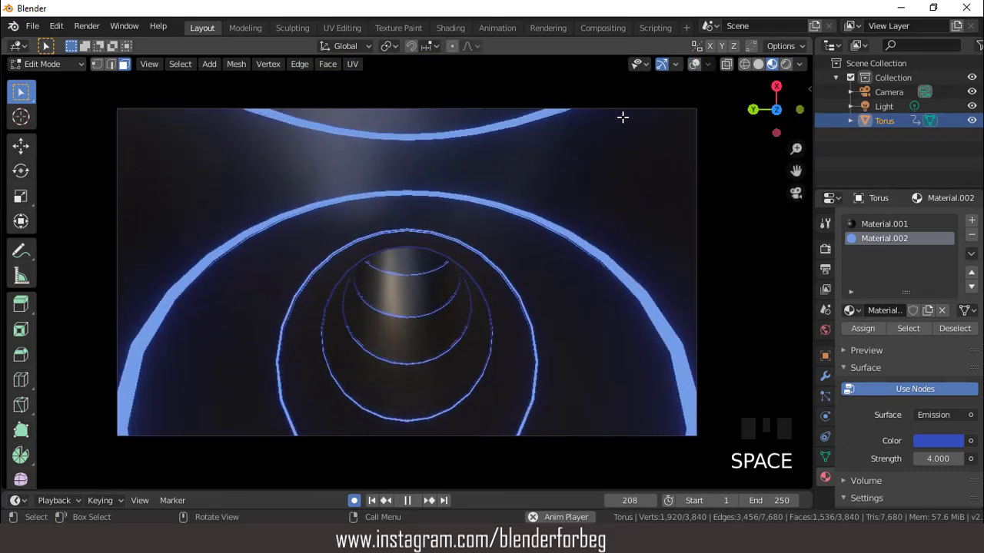
pyautogui.scroll(2, 623, 118)
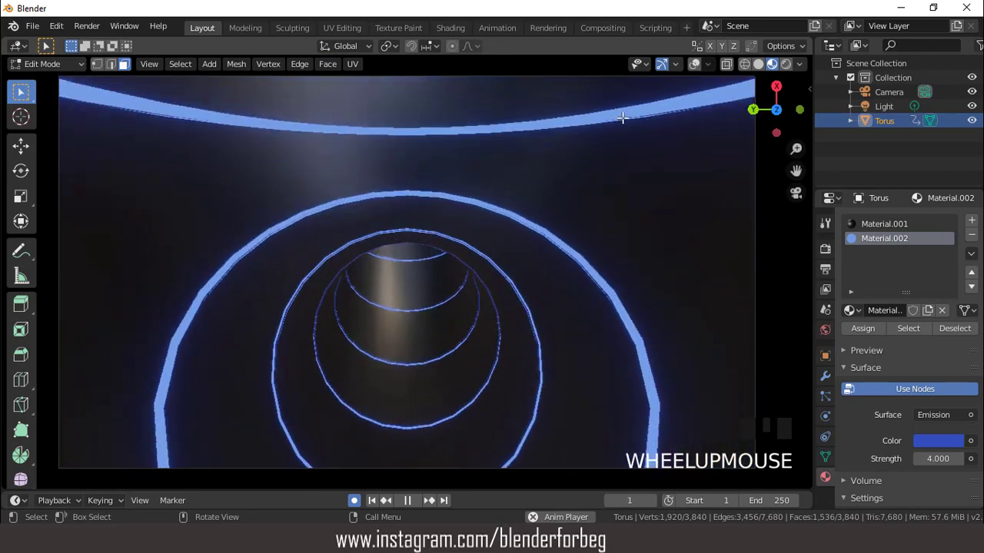
pyautogui.press('space')
pyautogui.scroll(-7, 623, 117)
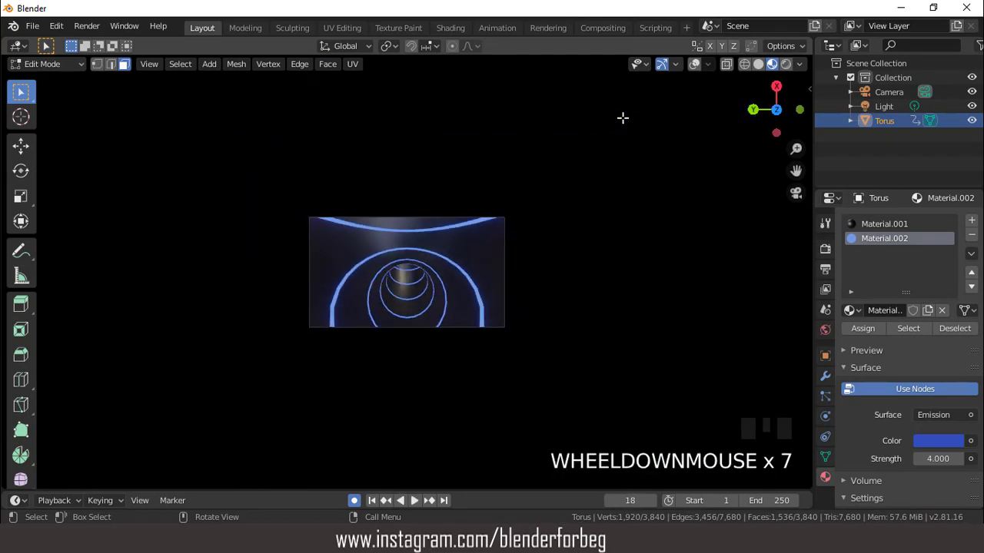
pyautogui.scroll(1, 622, 118)
pyautogui.press('KP_1')
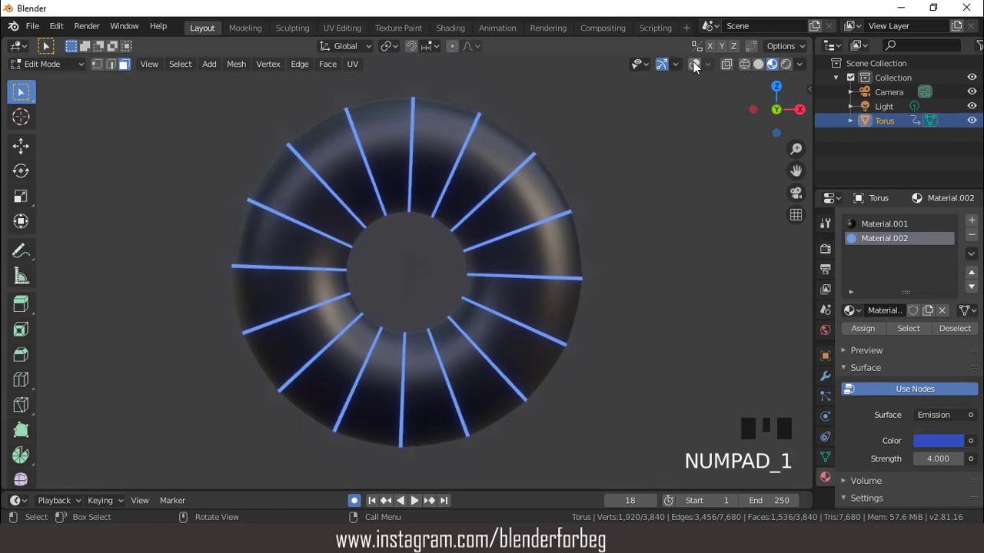
pyautogui.click(694, 65)
# Step: Return to Object Mode and set the world background color to black with a value (V) of 0
pyautogui.scroll(-2, 573, 106)
pyautogui.press('Tab')
pyautogui.scroll(-6, 538, 179)
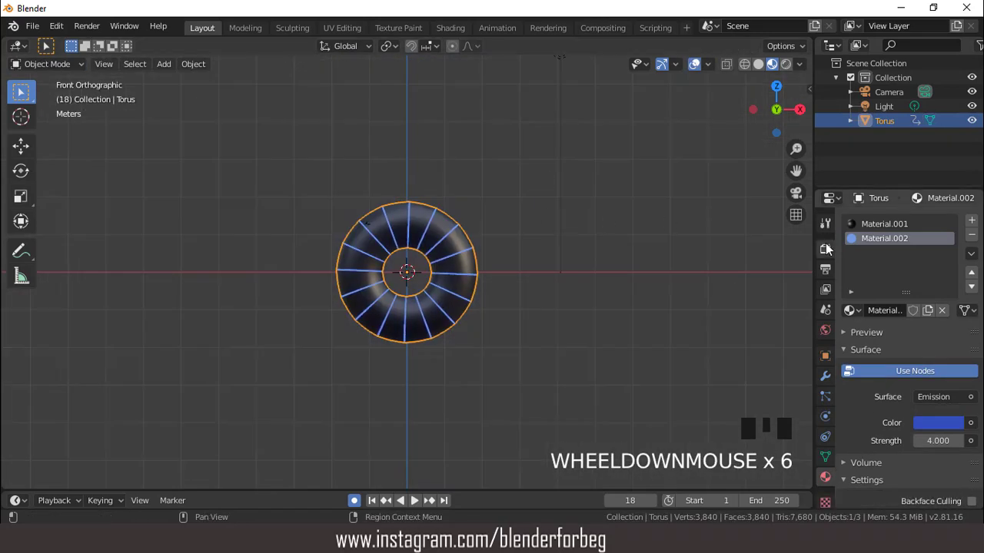
pyautogui.click(825, 331)
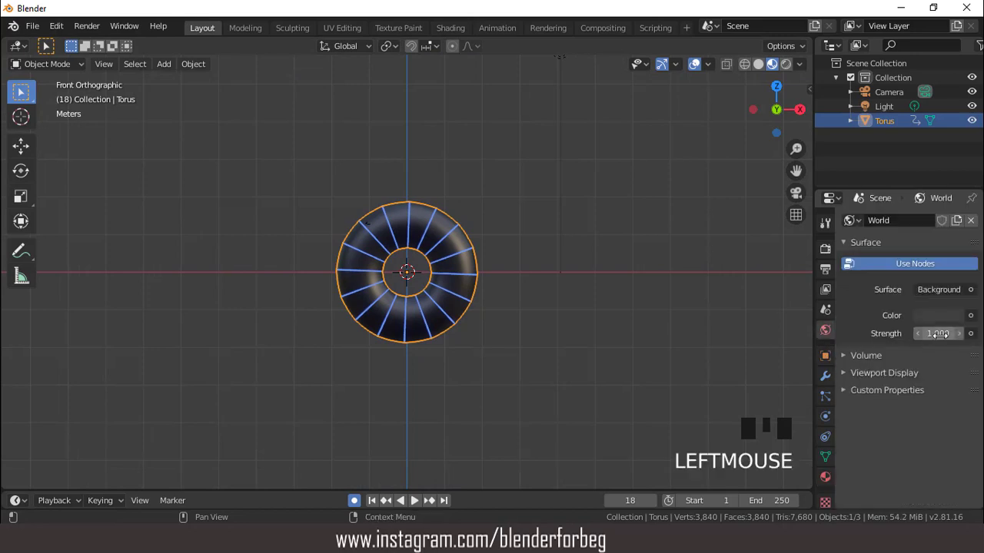
pyautogui.click(936, 315)
pyautogui.moveTo(883, 280); pyautogui.dragTo(846, 279)
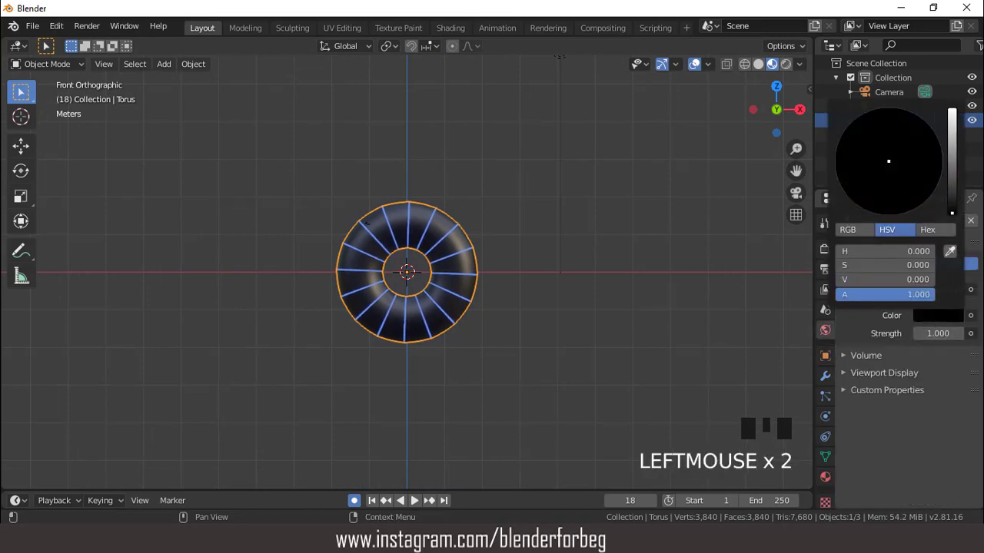
# Step: Delete the Light object from the scene
pyautogui.click(878, 104)
pyautogui.rightClick(878, 104)
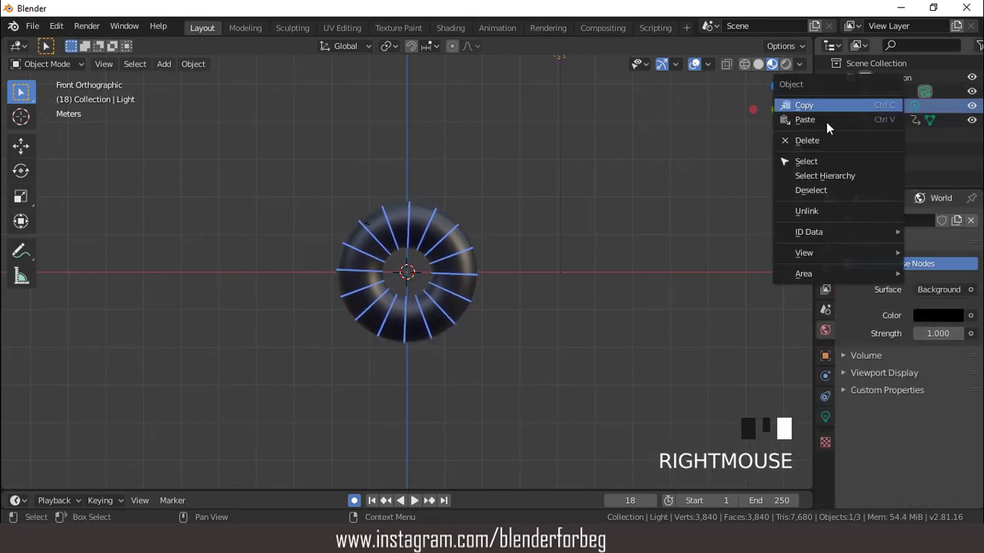
pyautogui.click(813, 140)
# Step: Add an ico sphere at the torus's center and scale it down to about 0.089
pyautogui.scroll(3, 558, 206)
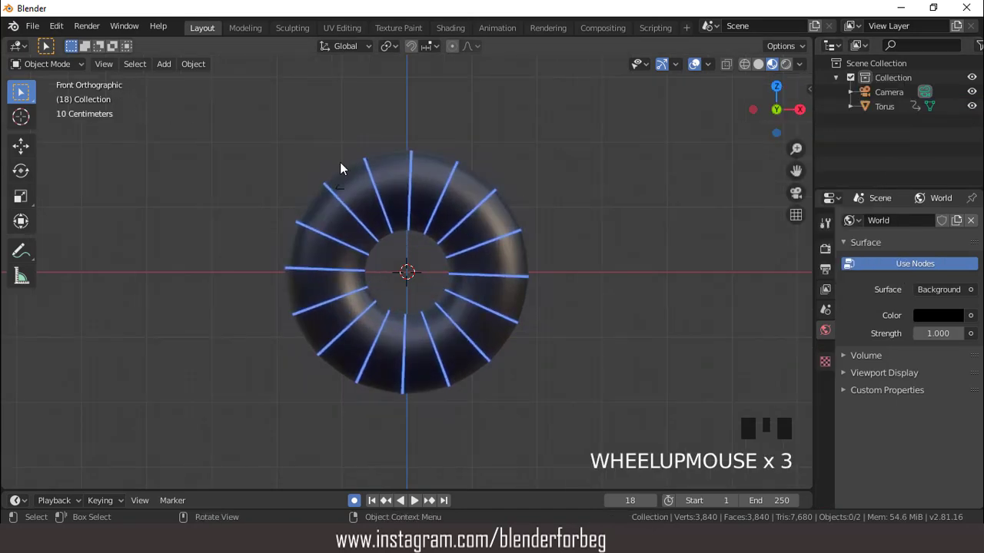
pyautogui.click(163, 63)
pyautogui.moveTo(179, 81)
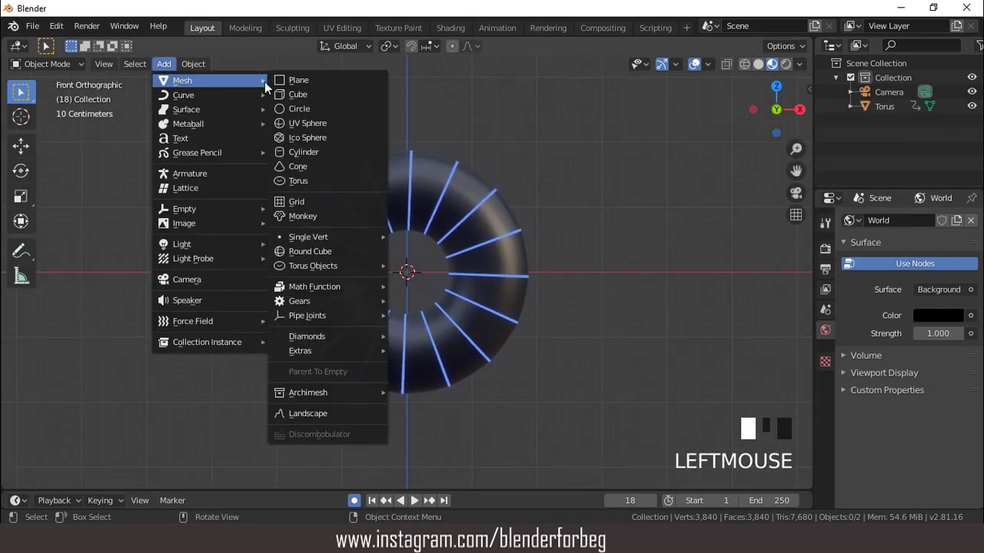
pyautogui.click(317, 137)
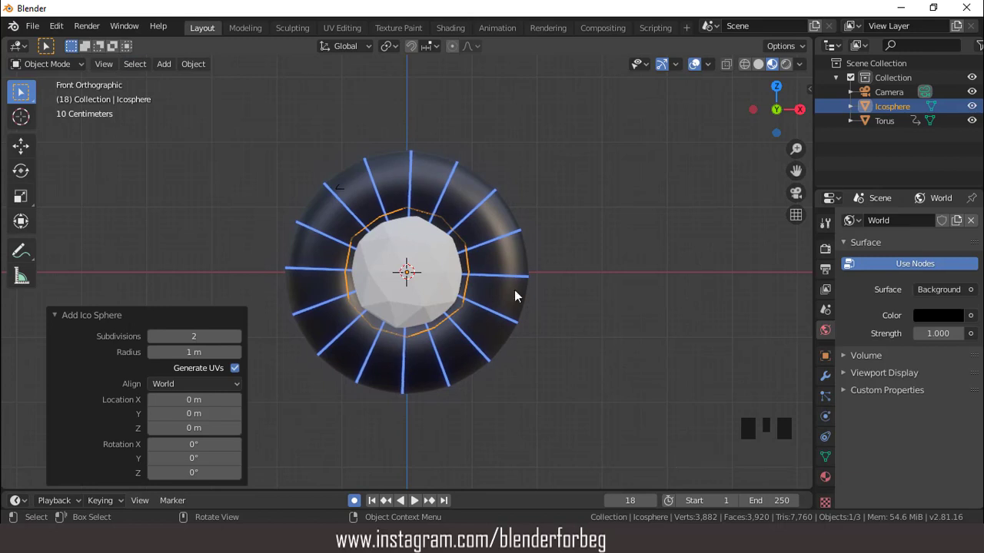
pyautogui.press('s')
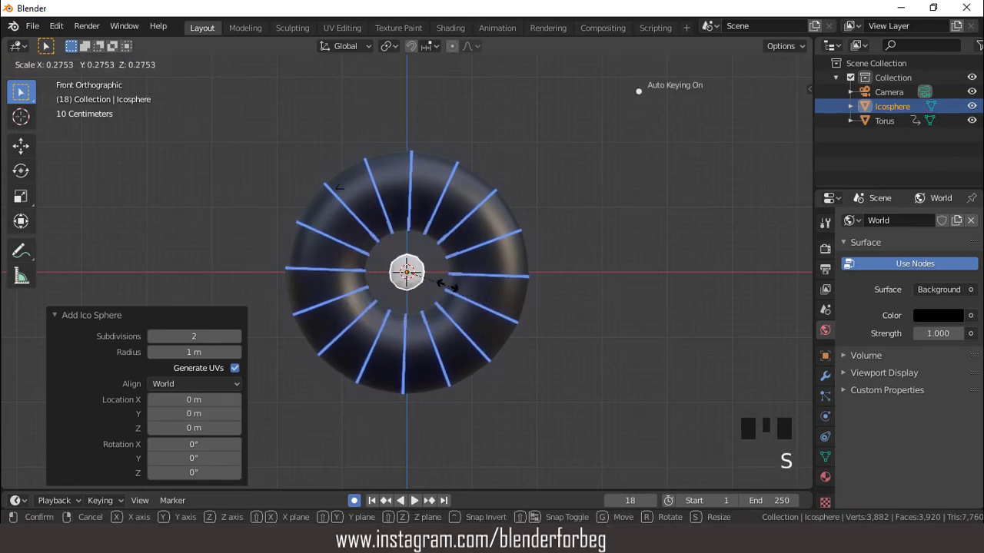
pyautogui.click(432, 280)
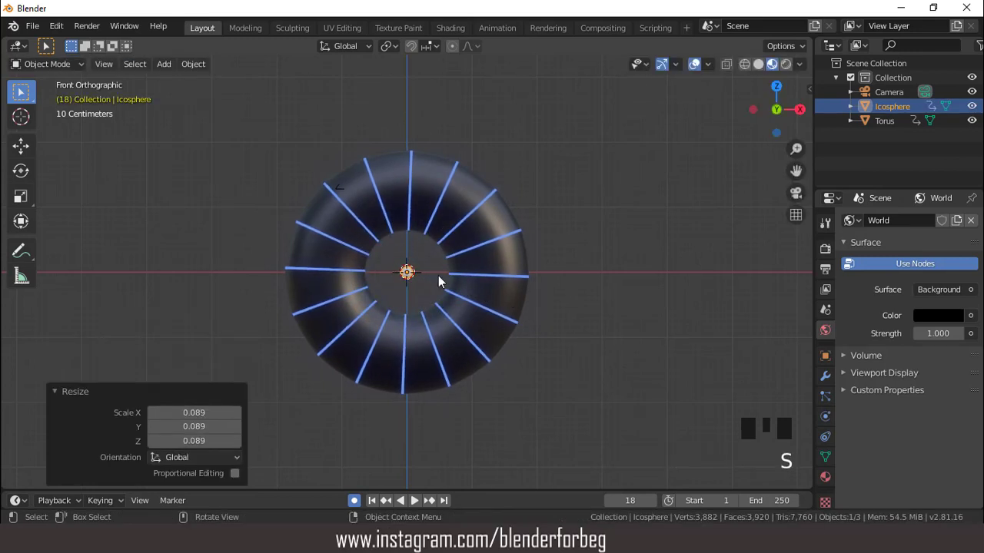
# Step: Move the ico sphere about 2.41 m along X, outside the torus, and scale it by about 0.742
pyautogui.press('g')
pyautogui.press('x')
pyautogui.click(589, 278)
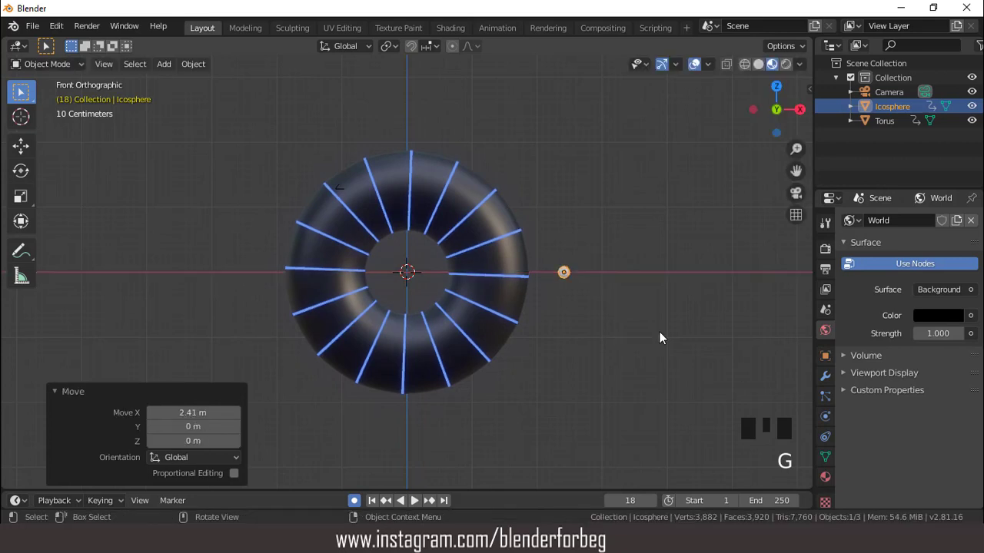
pyautogui.press('s')
pyautogui.click(617, 312)
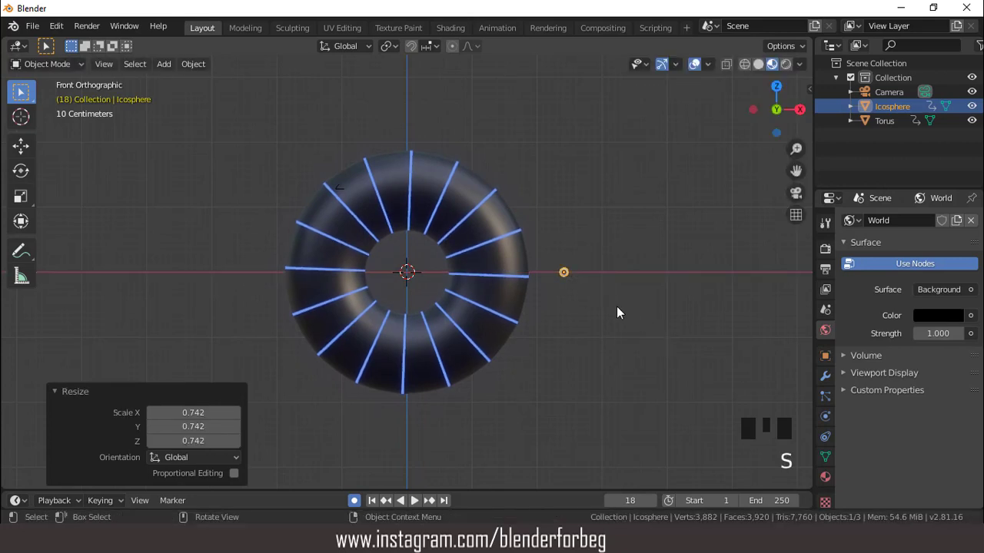
# Step: Give the ico sphere a new material with a white Emission surface and a strength of 2
pyautogui.click(825, 477)
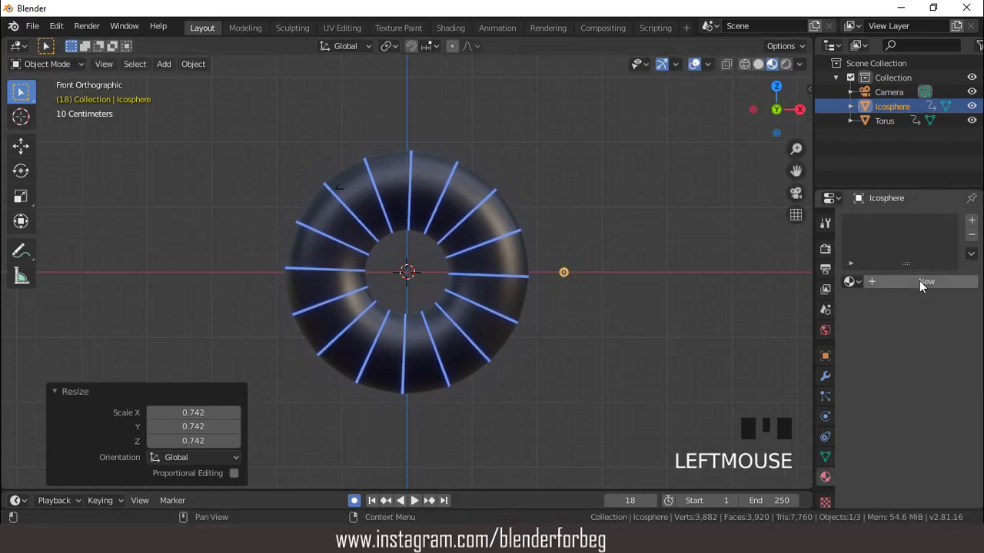
pyautogui.click(919, 281)
pyautogui.click(929, 367)
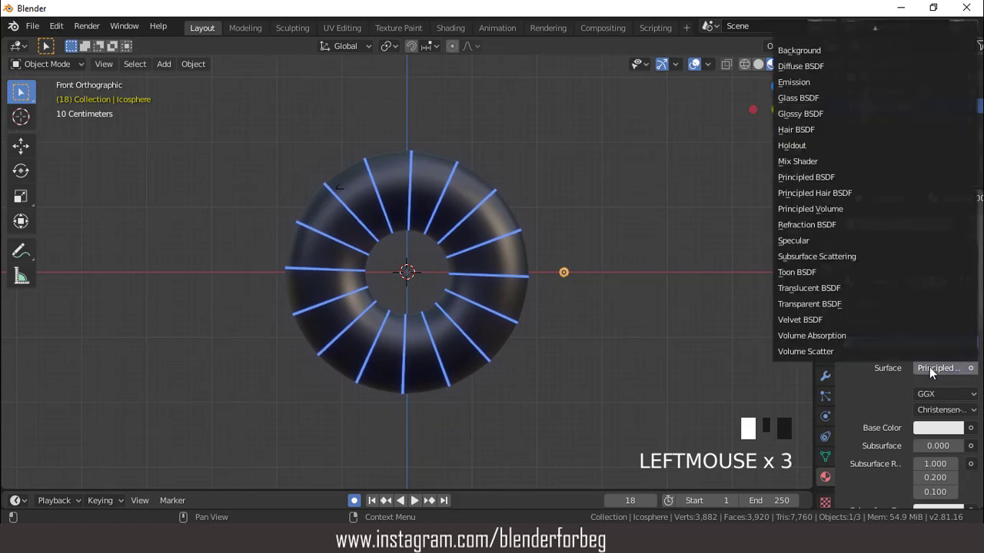
pyautogui.click(788, 82)
pyautogui.click(938, 412)
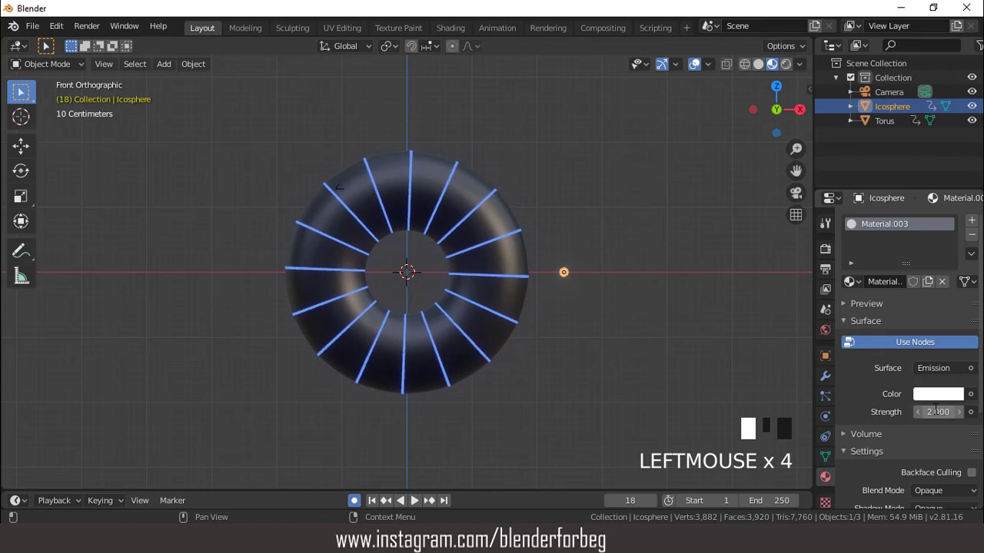
pyautogui.scroll(2, 587, 261)
pyautogui.scroll(-2, 487, 222)
# Step: Select the torus and add a particle system of type Hair to it
pyautogui.click(487, 222)
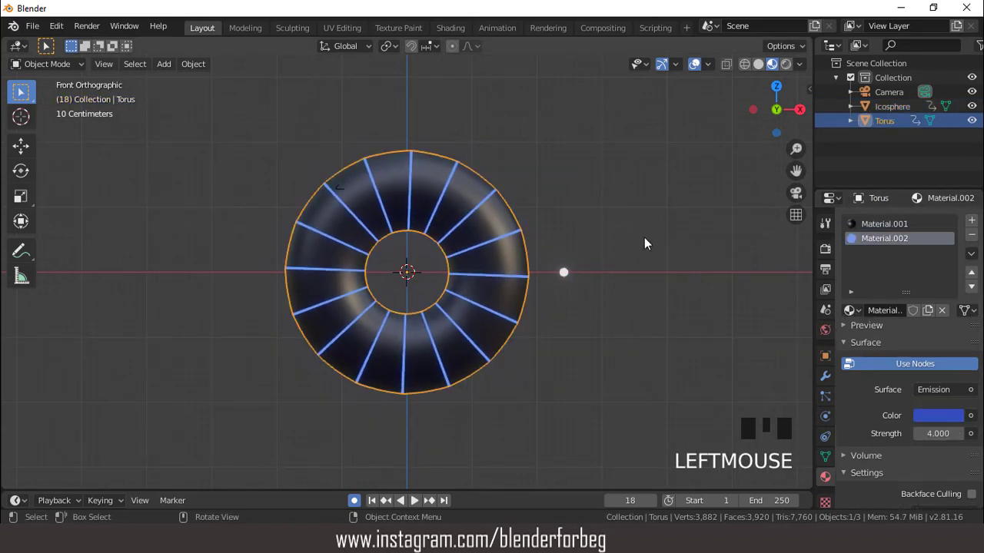
pyautogui.click(822, 397)
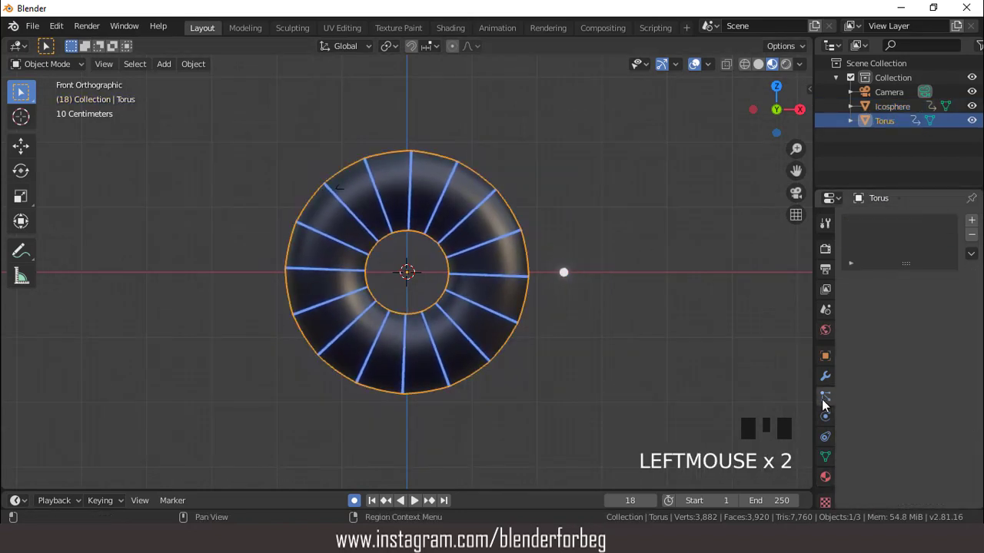
pyautogui.click(972, 221)
pyautogui.click(941, 300)
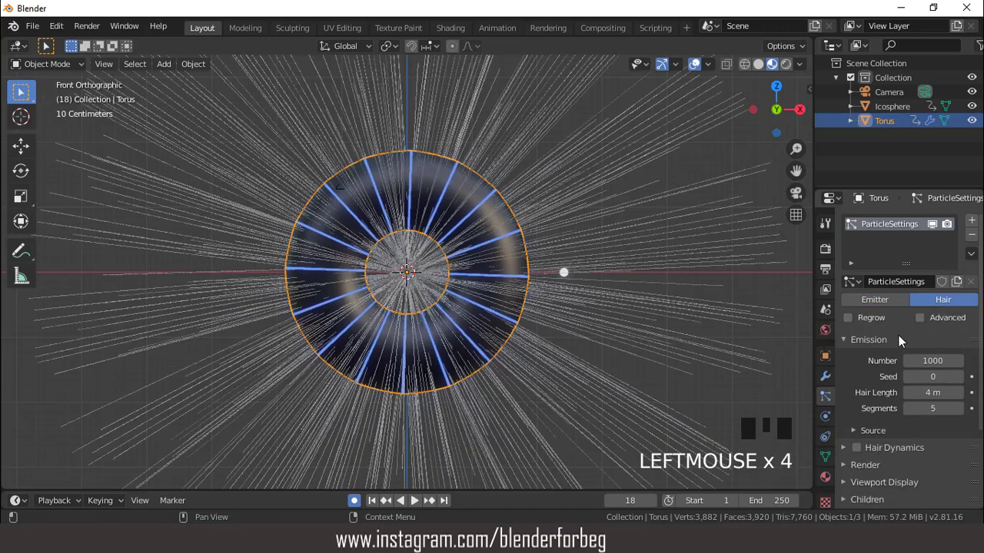
pyautogui.scroll(-7, 878, 335)
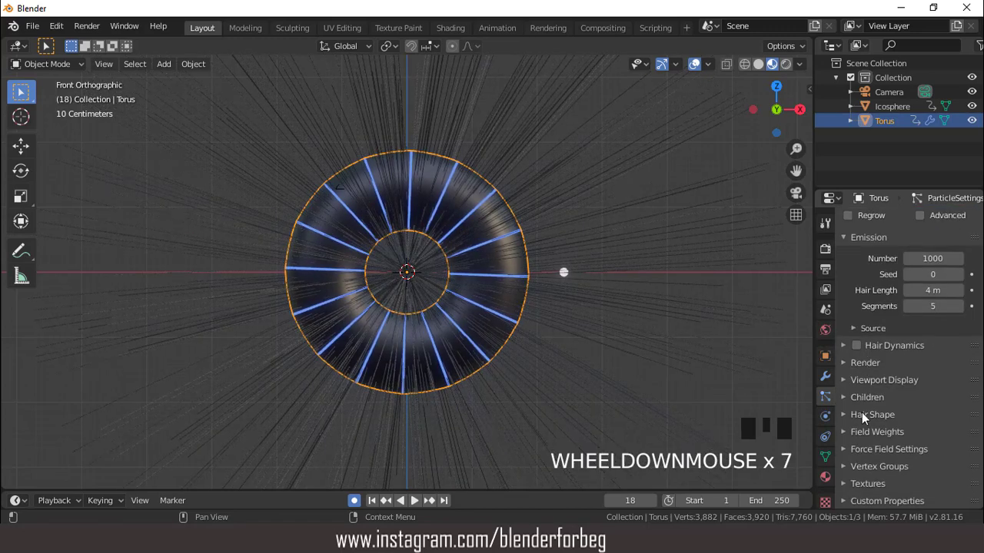
# Step: Set the torus's hair particles to render as Object
pyautogui.click(847, 364)
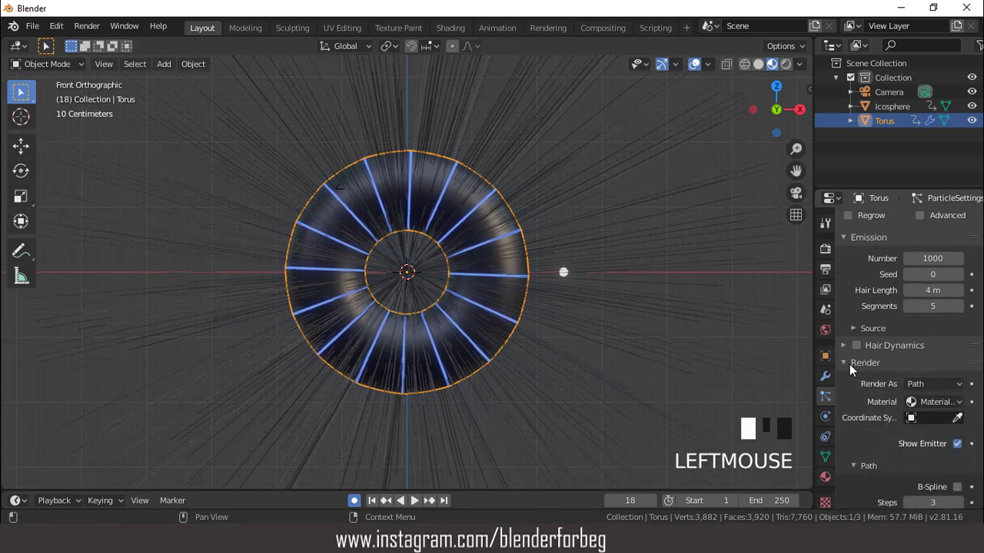
pyautogui.click(924, 382)
pyautogui.click(878, 431)
pyautogui.scroll(-4, 880, 374)
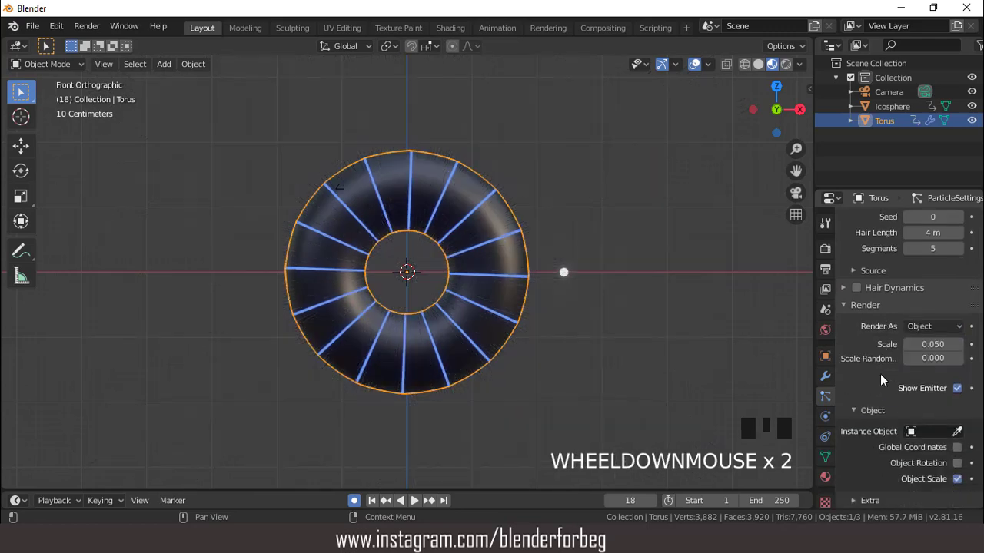
# Step: Set the Icosphere as the instance object for the torus's hair particles
pyautogui.click(925, 374)
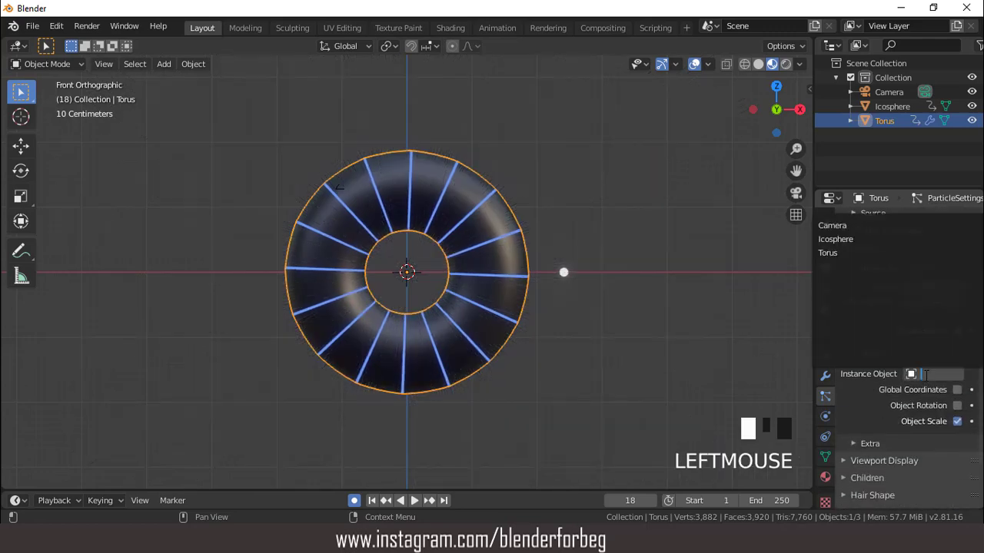
pyautogui.click(843, 241)
pyautogui.scroll(2, 517, 260)
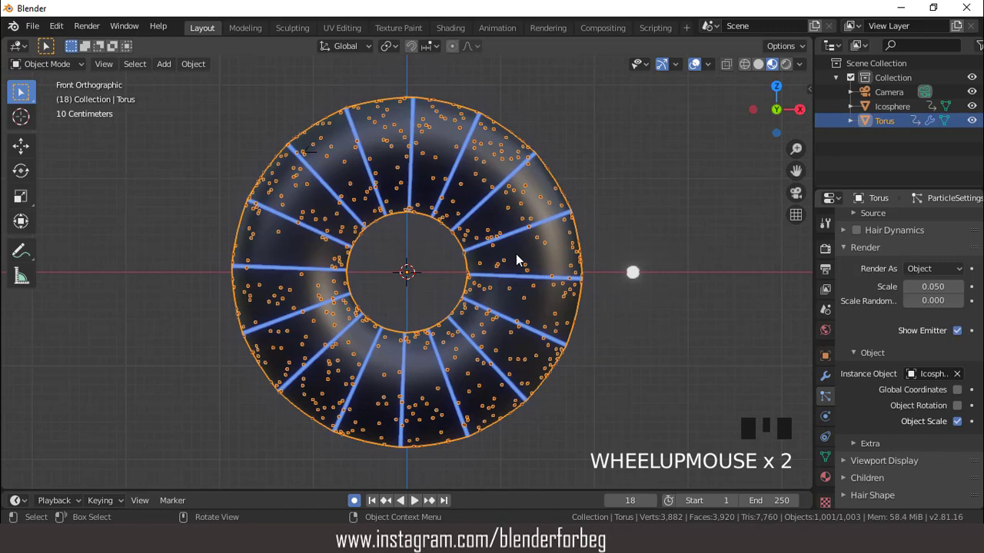
# Step: Hide the viewport overlays and play the tunnel animation through the camera to check the particles, then stop playback
pyautogui.click(697, 67)
pyautogui.press('KP_0')
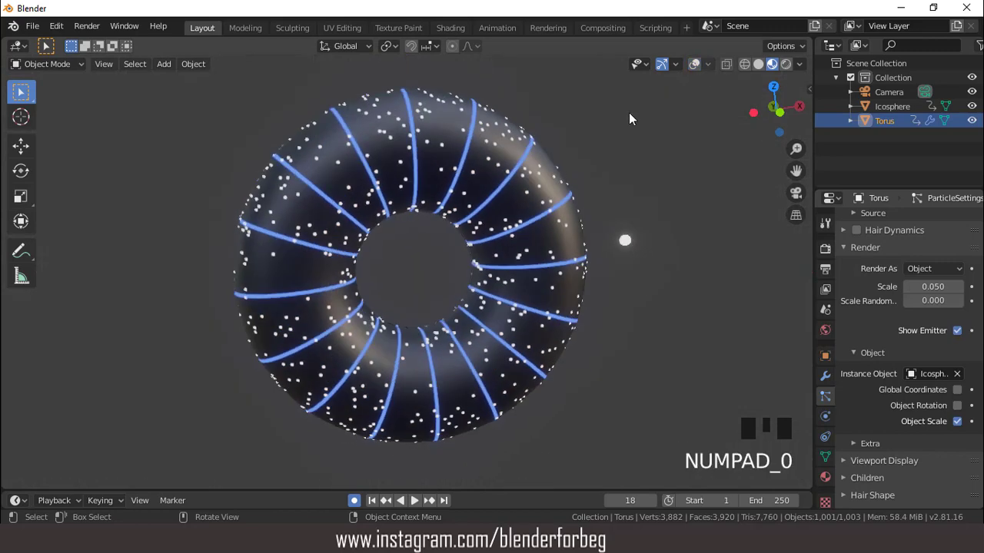
pyautogui.scroll(3, 629, 113)
pyautogui.press('space')
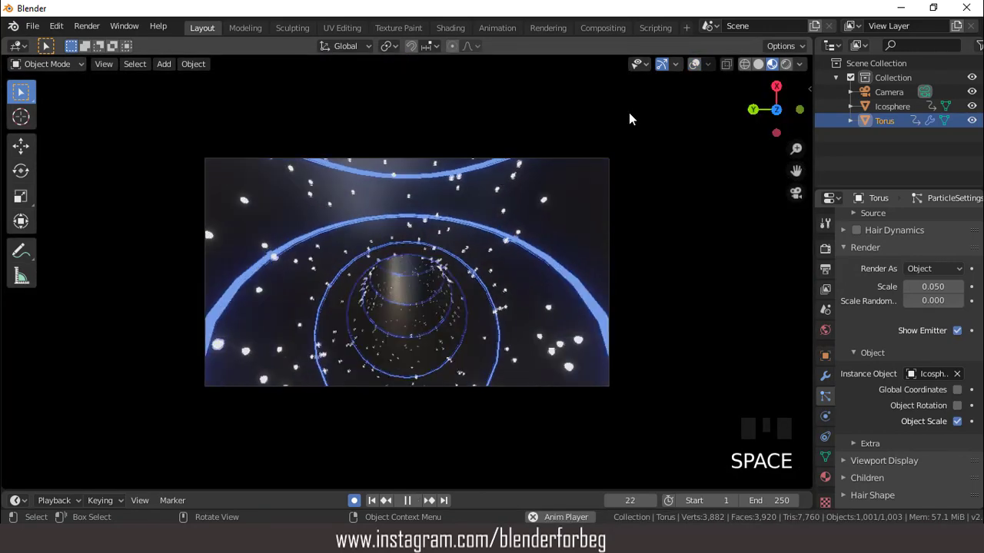
pyautogui.scroll(2, 565, 221)
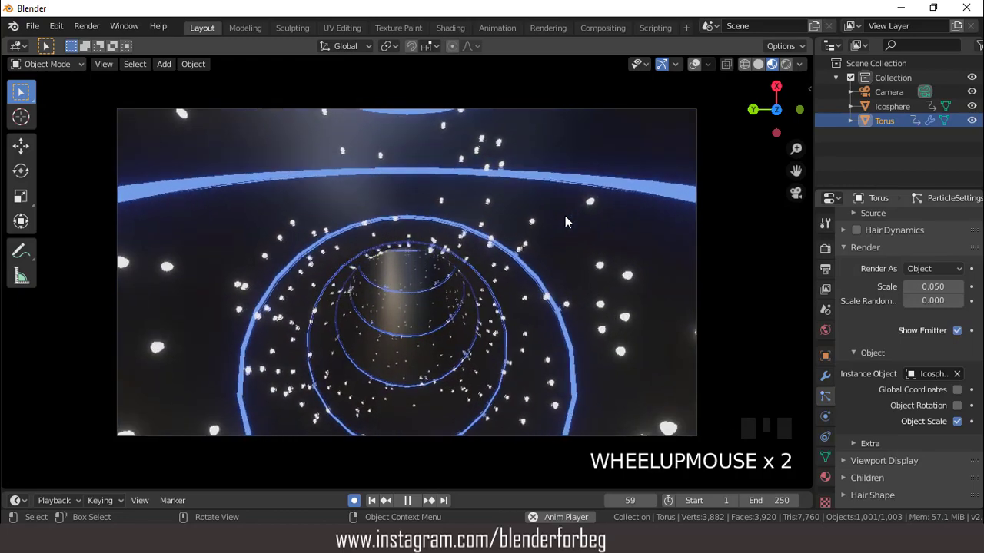
pyautogui.press('space')
pyautogui.scroll(-3, 575, 184)
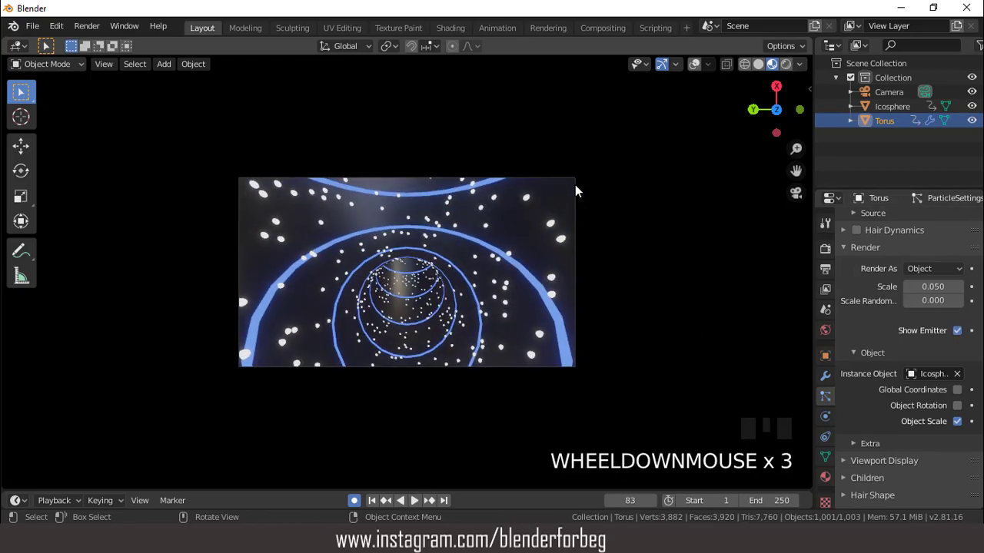
# Step: Select the ico sphere outside the torus in front view and scale it uniformly by about 0.495
pyautogui.press('KP_1')
pyautogui.click(640, 272)
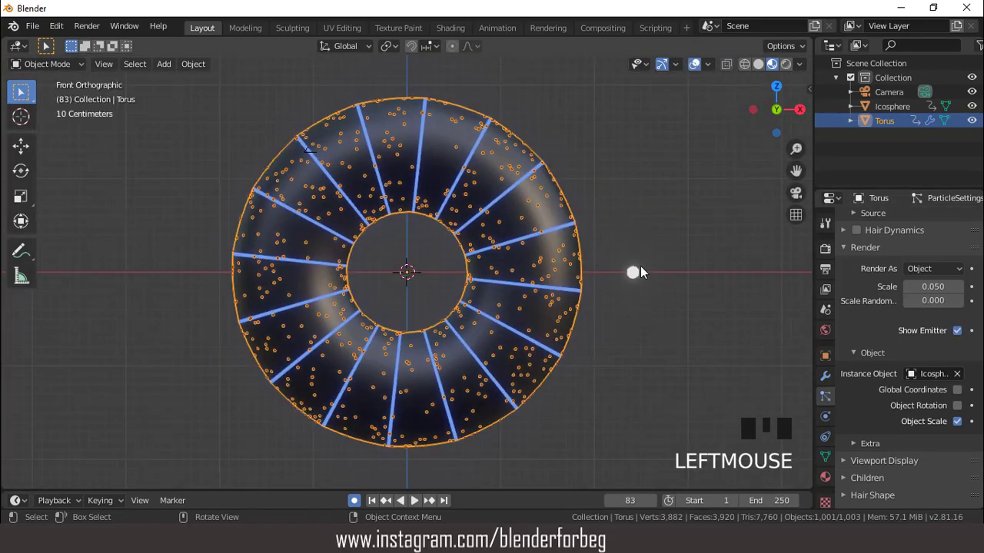
pyautogui.click(634, 272)
pyautogui.scroll(1, 669, 300)
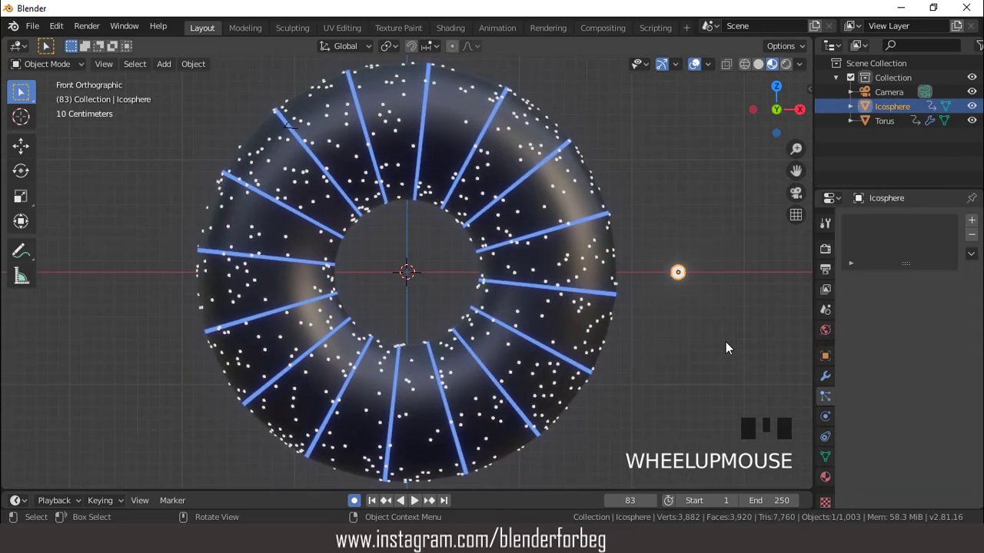
pyautogui.press('s')
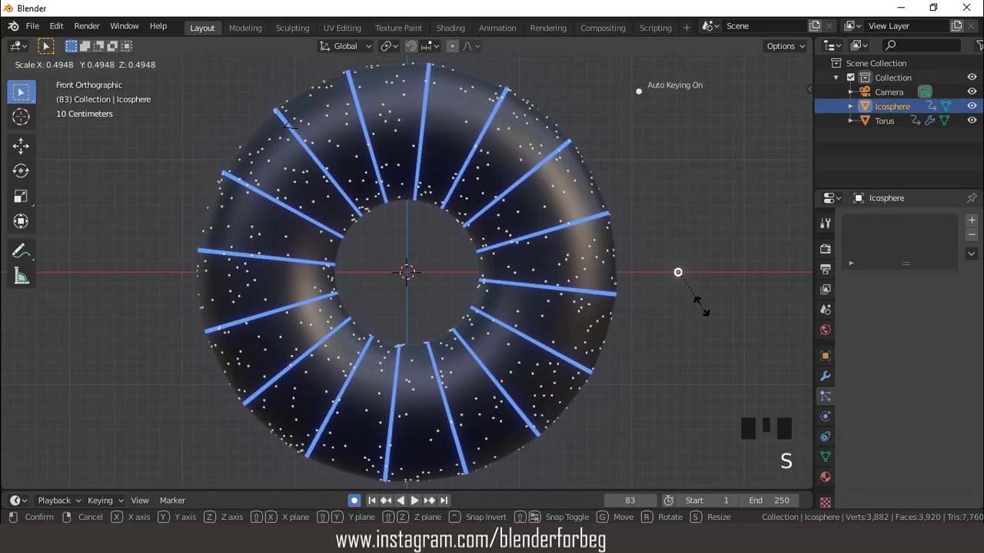
pyautogui.click(700, 306)
pyautogui.scroll(-2, 532, 214)
# Step: Preview the animation from the camera view with the smaller particles, then stop playback
pyautogui.press('KP_0')
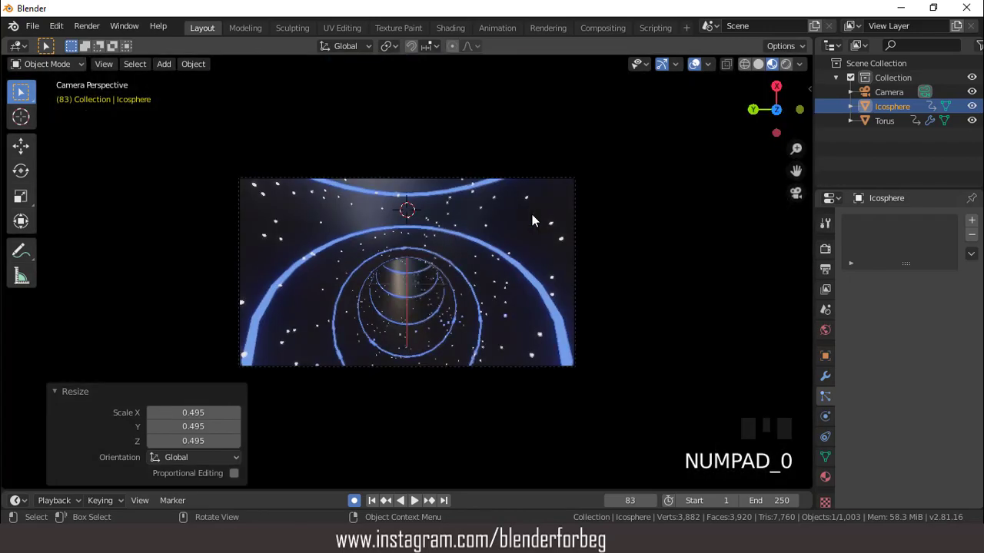
pyautogui.scroll(2, 522, 213)
pyautogui.press('space')
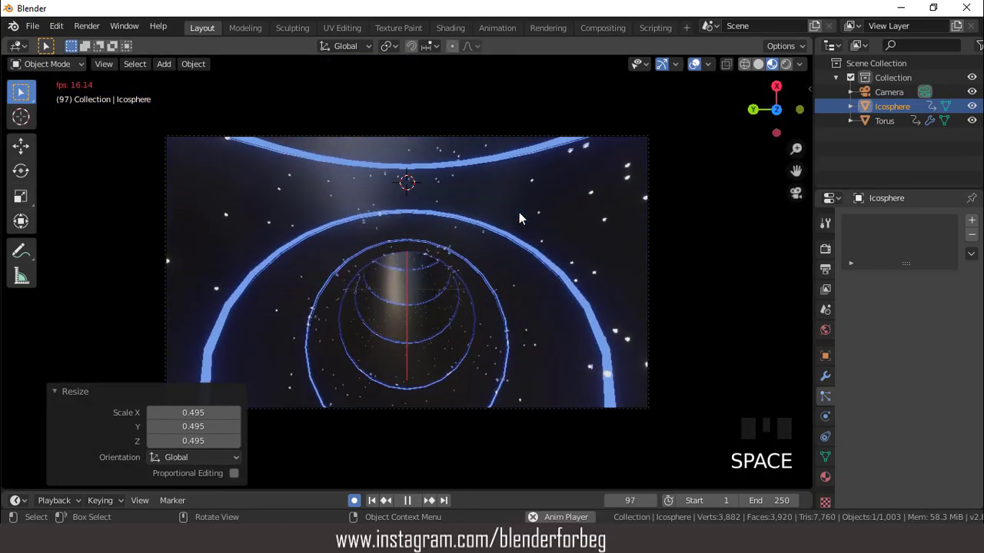
pyautogui.scroll(2, 519, 212)
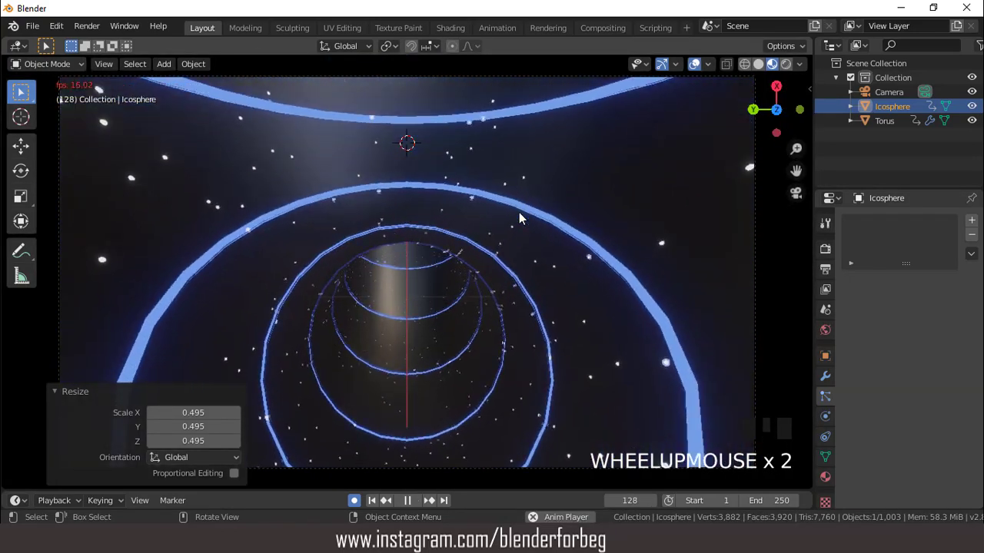
pyautogui.press('space')
pyautogui.scroll(-3, 515, 187)
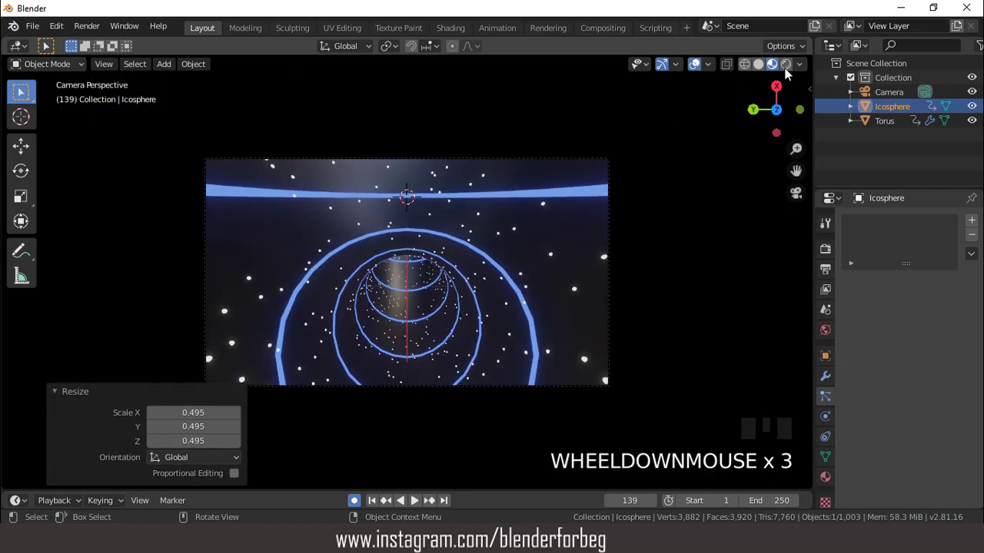
# Step: Switch the viewport to Rendered shading, play the animation through the camera, select the torus and hide the overlays
pyautogui.click(786, 64)
pyautogui.scroll(3, 559, 182)
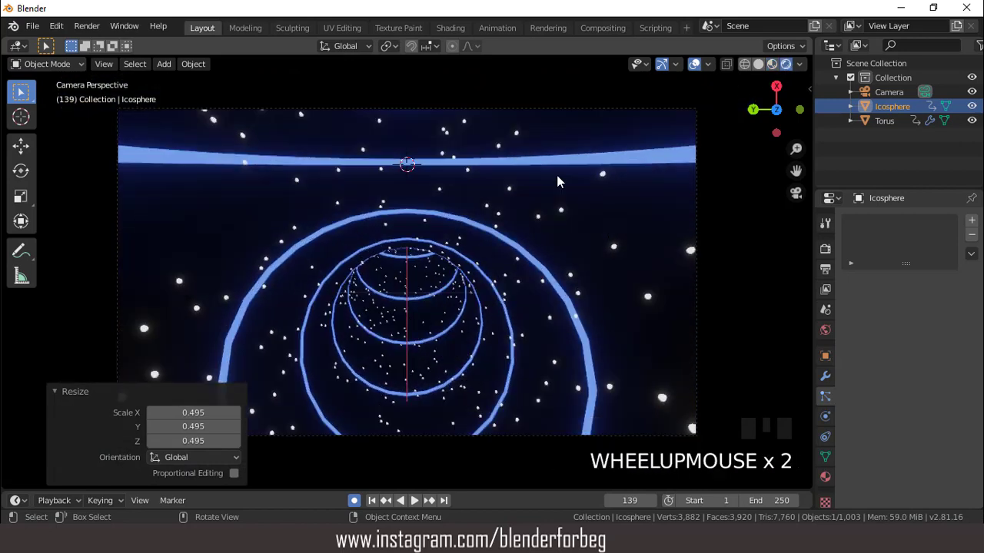
pyautogui.press('space')
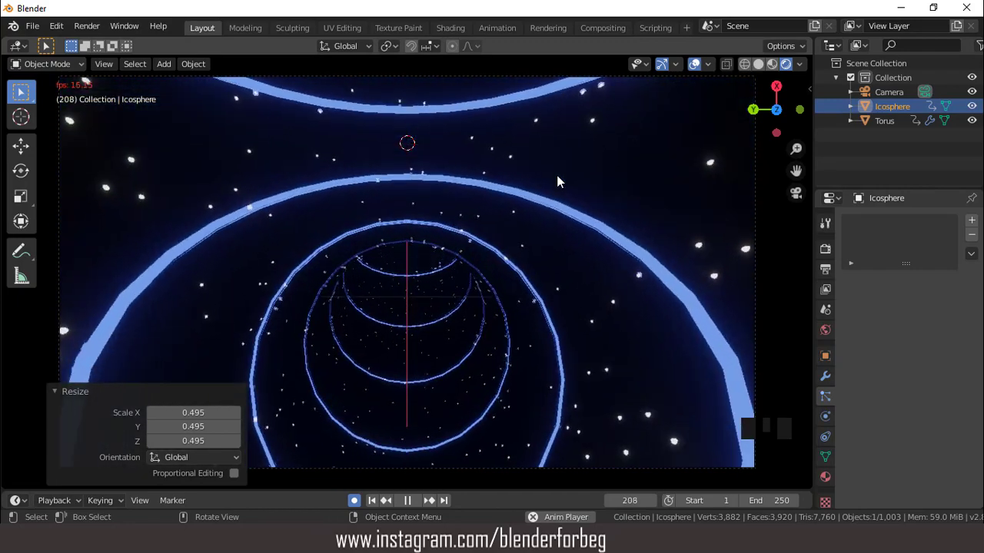
pyautogui.click(609, 156)
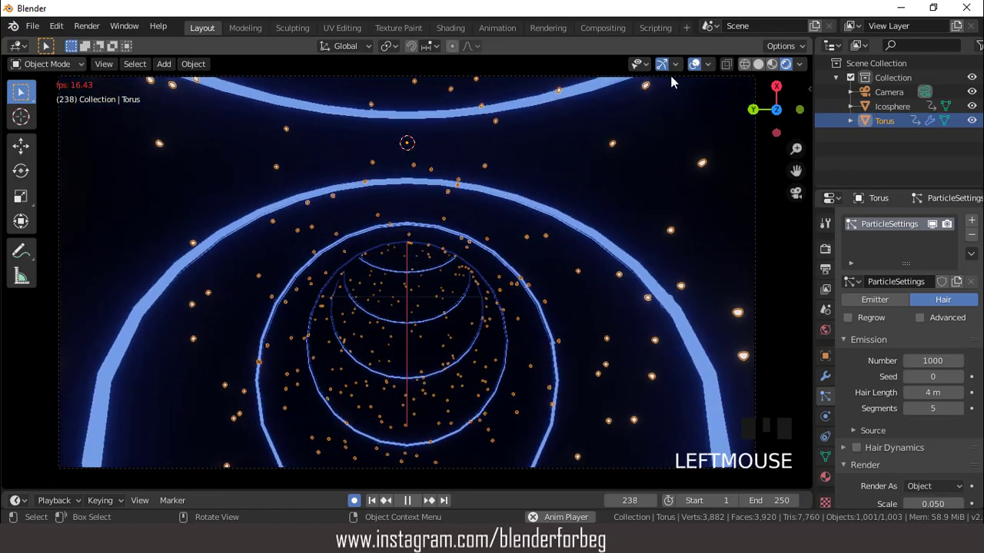
pyautogui.click(616, 161)
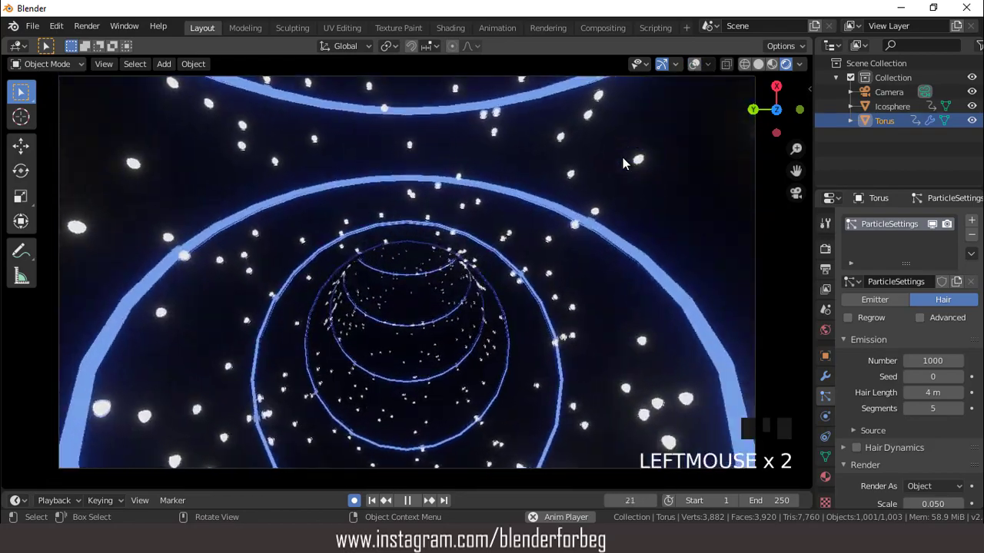